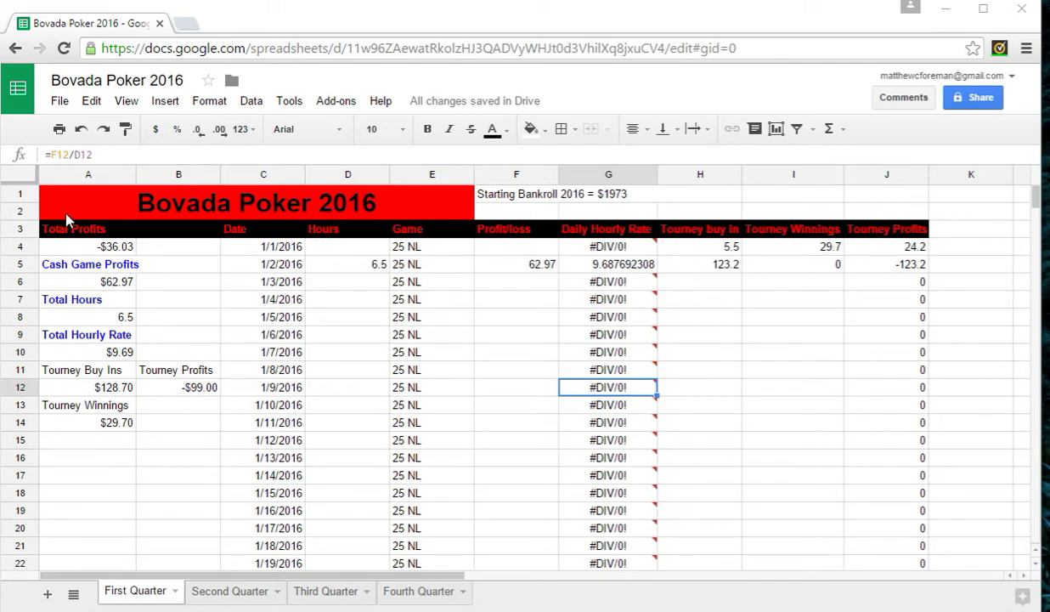
Inspect the merged Bovada Poker 2016 title and its formatting options, changing nothing.
{"action": "left_click", "coordinate": [205, 207]}
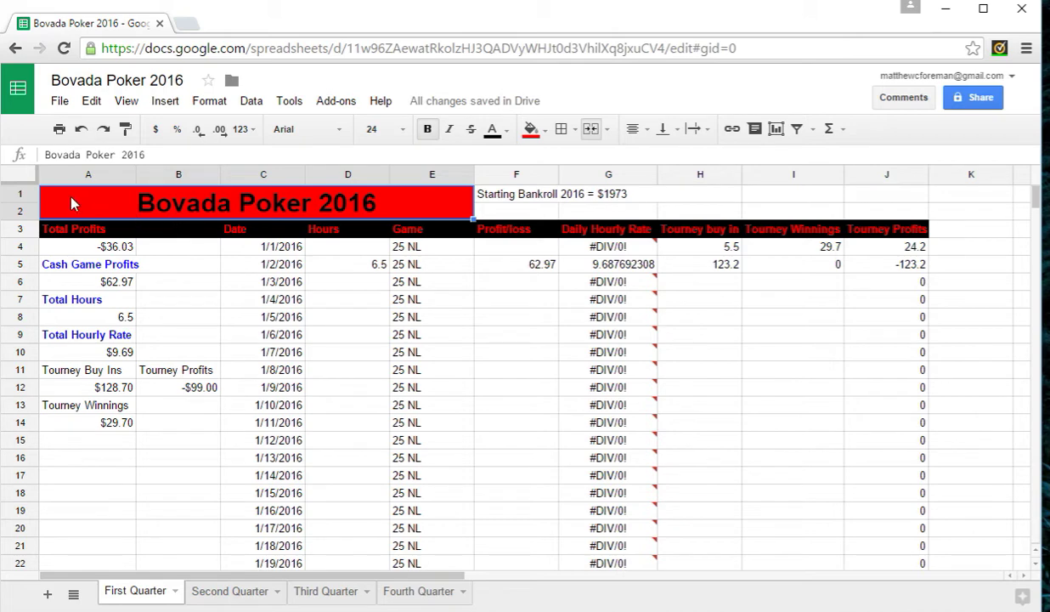
{"action": "left_click", "coordinate": [209, 101]}
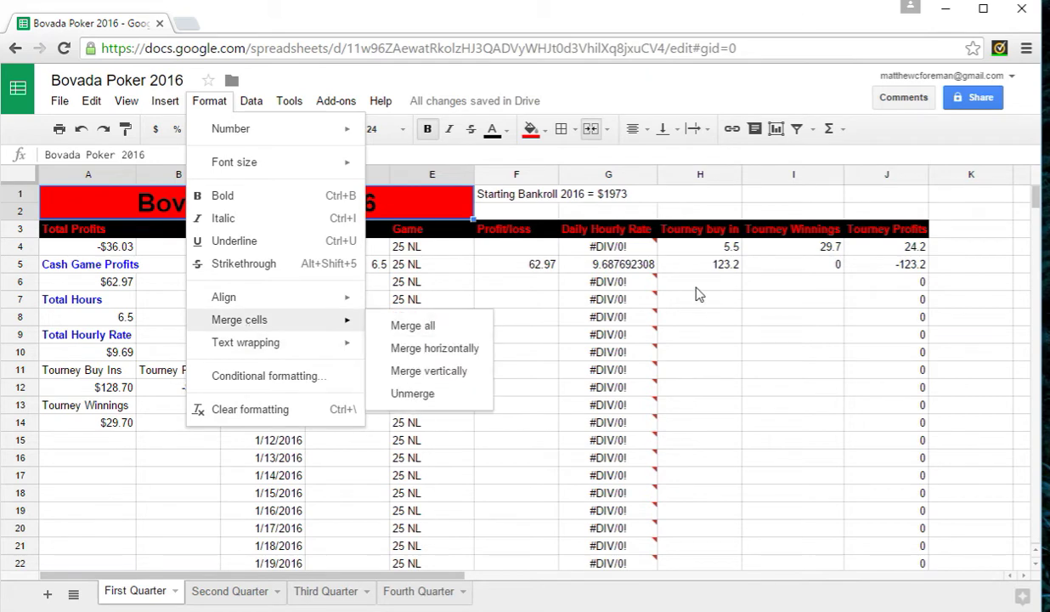
{"action": "left_click", "coordinate": [673, 296]}
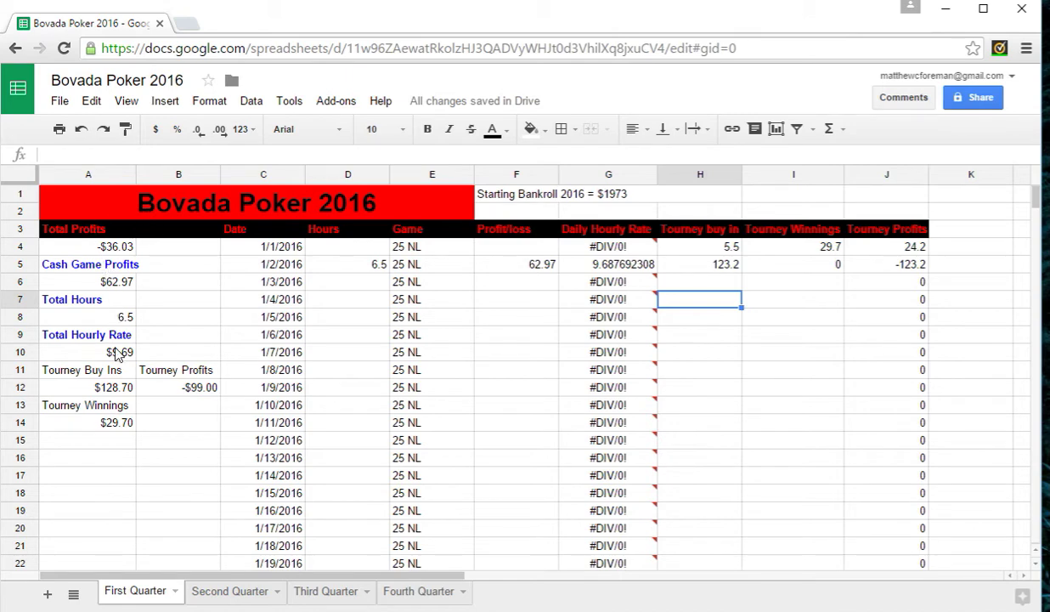
Review the Total Profits, Date, Hours, Game, Profit/loss and Daily Hourly Rate headings and a 25 NL entry.
{"action": "left_click", "coordinate": [83, 228]}
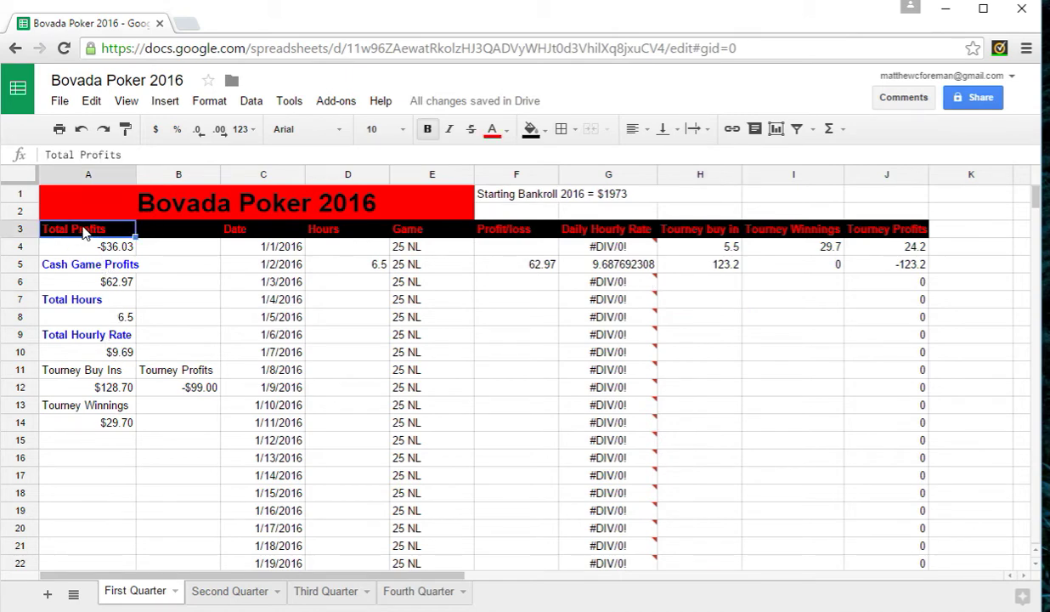
{"action": "left_click", "coordinate": [241, 231]}
{"action": "left_click", "coordinate": [319, 229]}
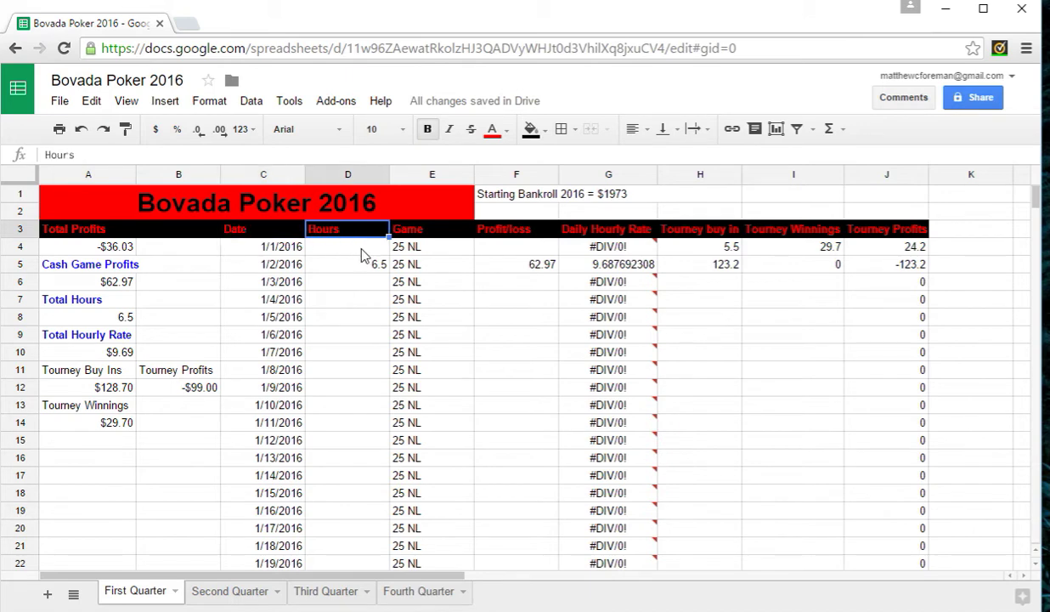
{"action": "left_click", "coordinate": [398, 232]}
{"action": "left_click", "coordinate": [498, 233]}
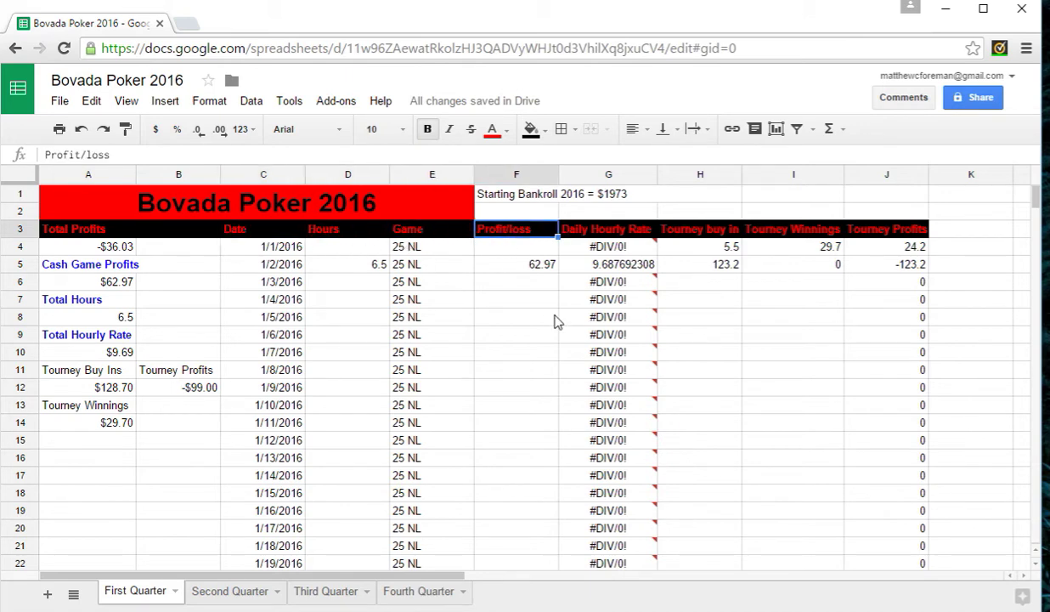
{"action": "left_click", "coordinate": [579, 228]}
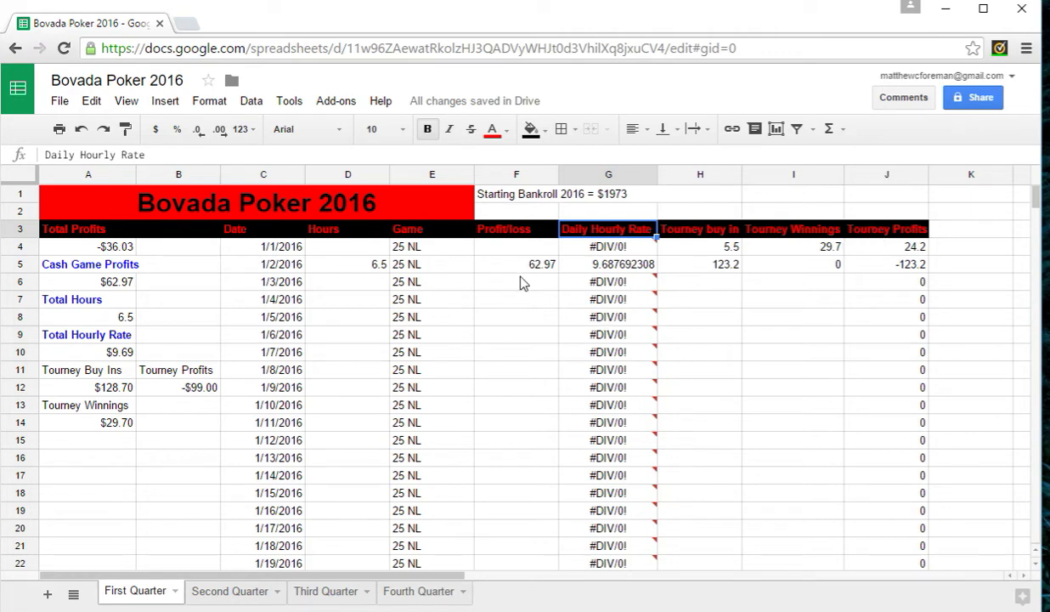
{"action": "mouse_move", "coordinate": [619, 253]}
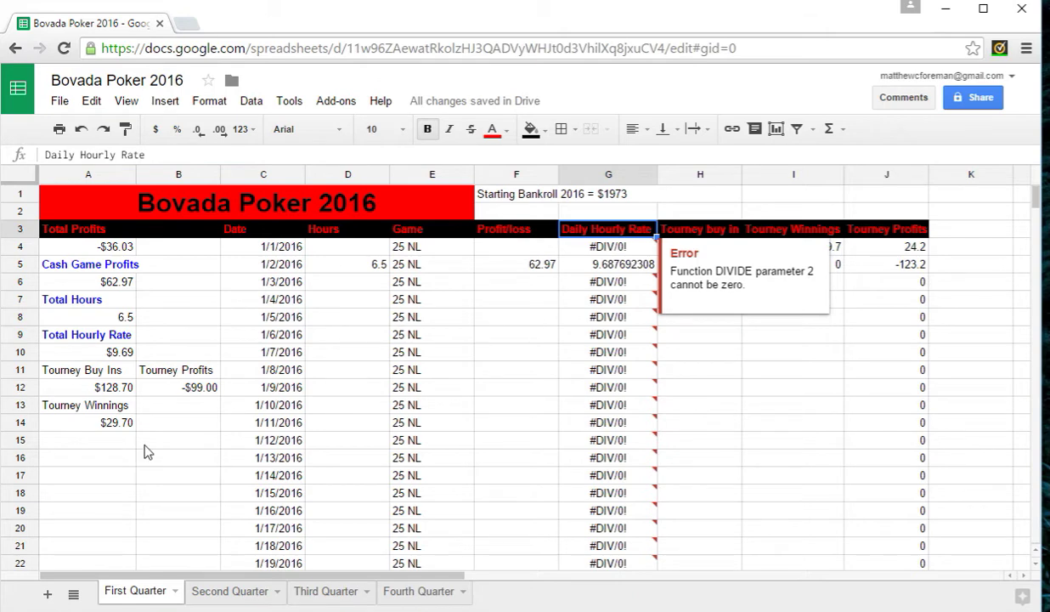
{"action": "left_click", "coordinate": [454, 336]}
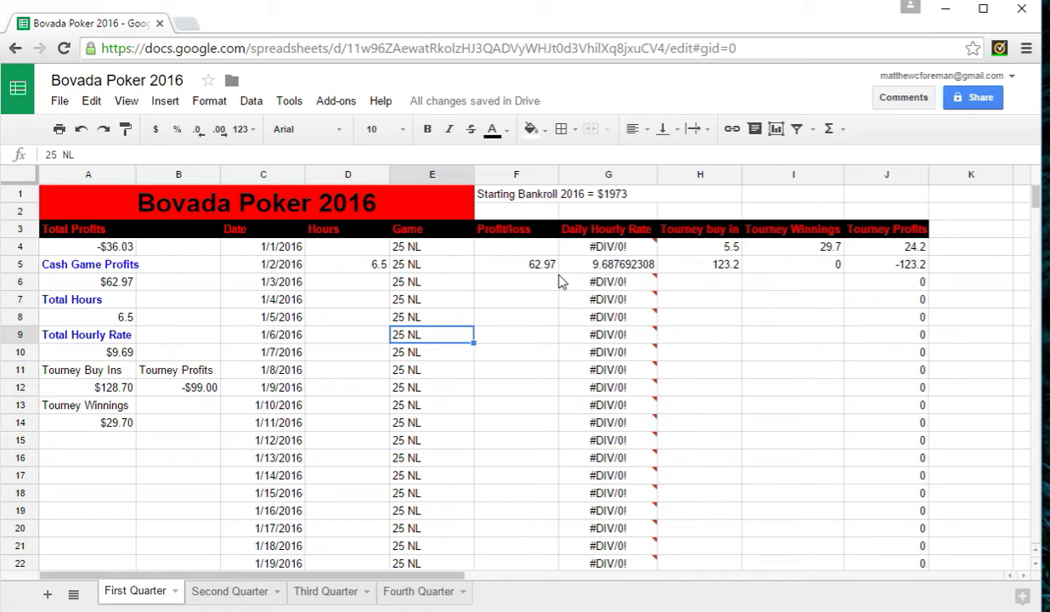
{"action": "mouse_move", "coordinate": [562, 281]}
Check the tourney profits formula in J4, the H5 and I5 values, and the tourney total formulas.
{"action": "left_click", "coordinate": [906, 248]}
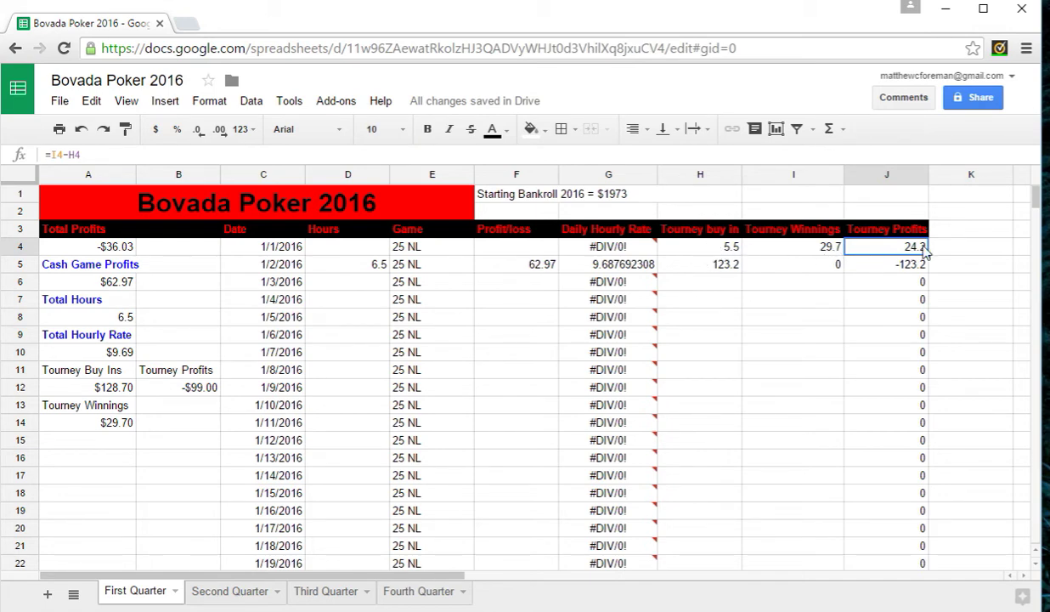
{"action": "left_click", "coordinate": [720, 270]}
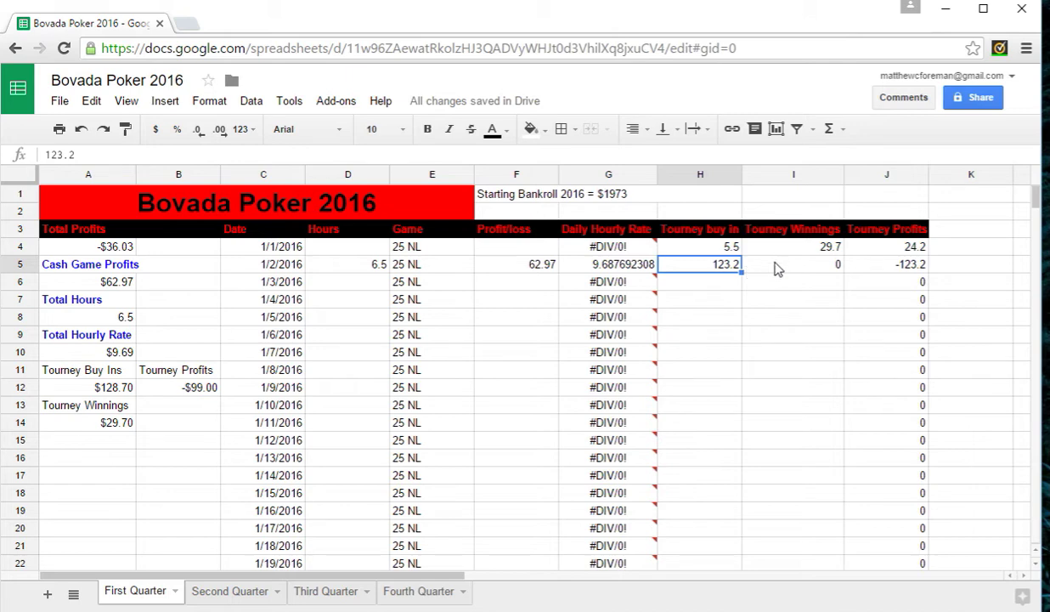
{"action": "left_click", "coordinate": [827, 265]}
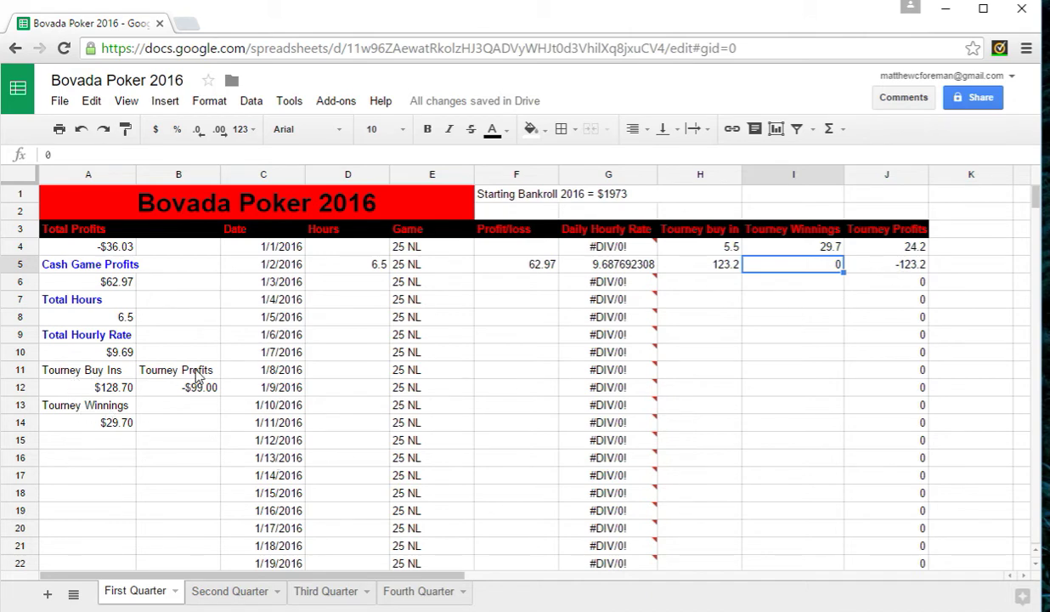
{"action": "left_click", "coordinate": [102, 389]}
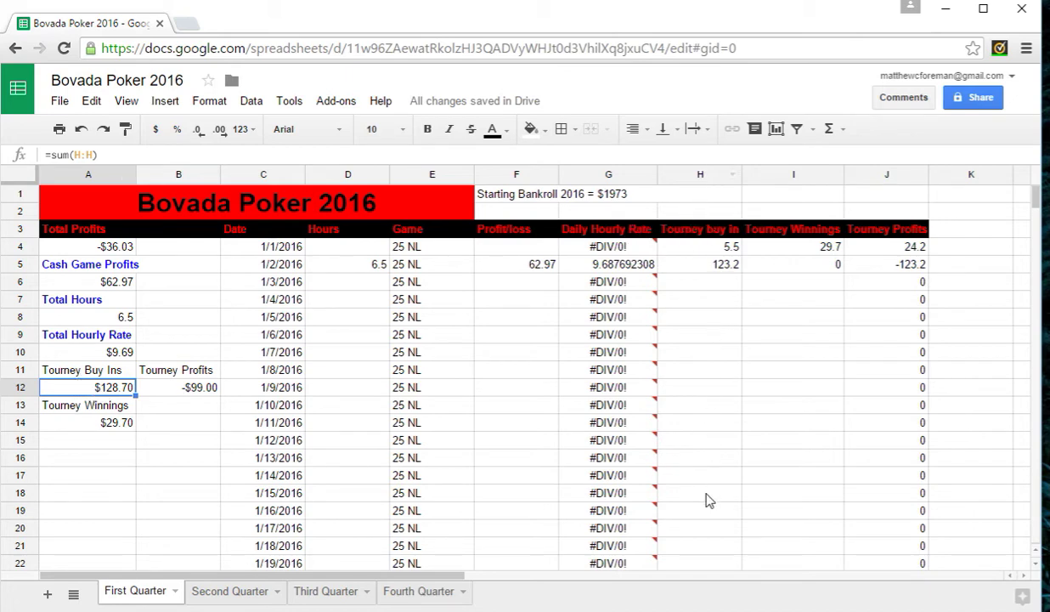
{"action": "left_click", "coordinate": [115, 429]}
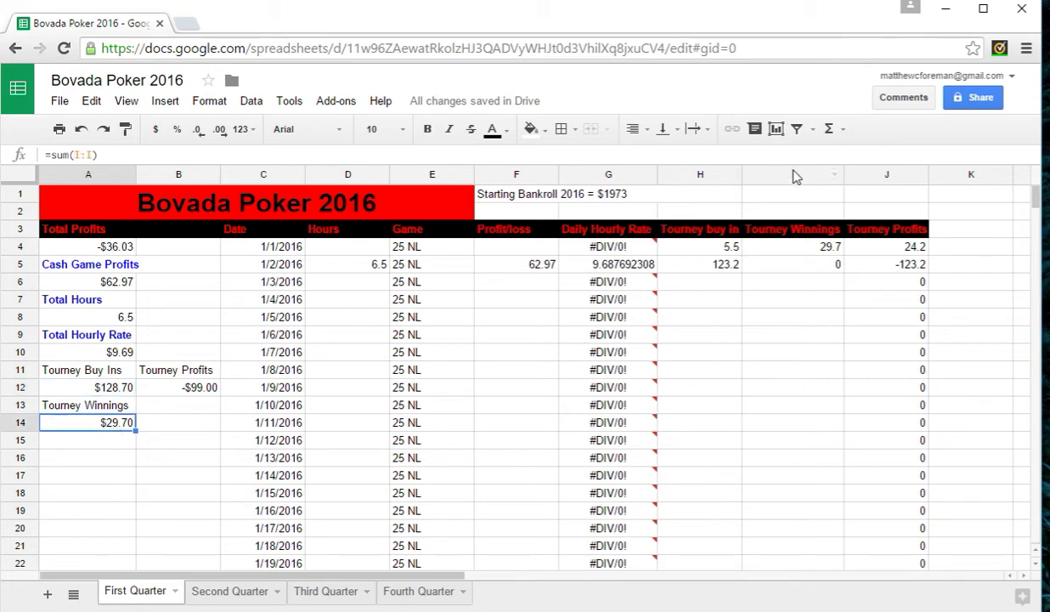
{"action": "left_click", "coordinate": [182, 384]}
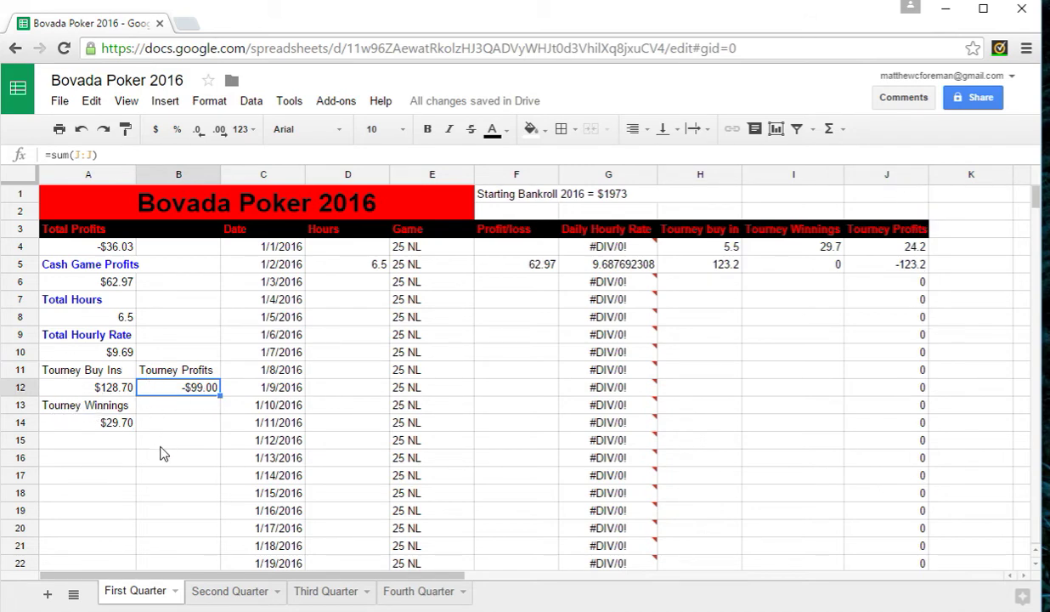
Check the hours logged, including 6.5 in D5, against the daily hourly rate formula in G5.
{"action": "left_click", "coordinate": [357, 247]}
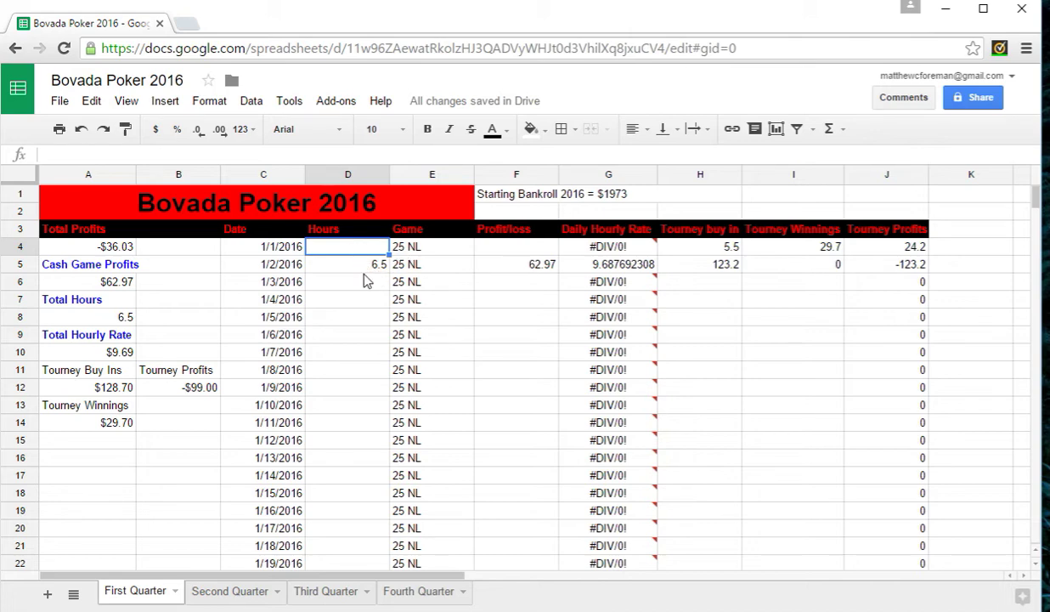
{"action": "left_click", "coordinate": [375, 267]}
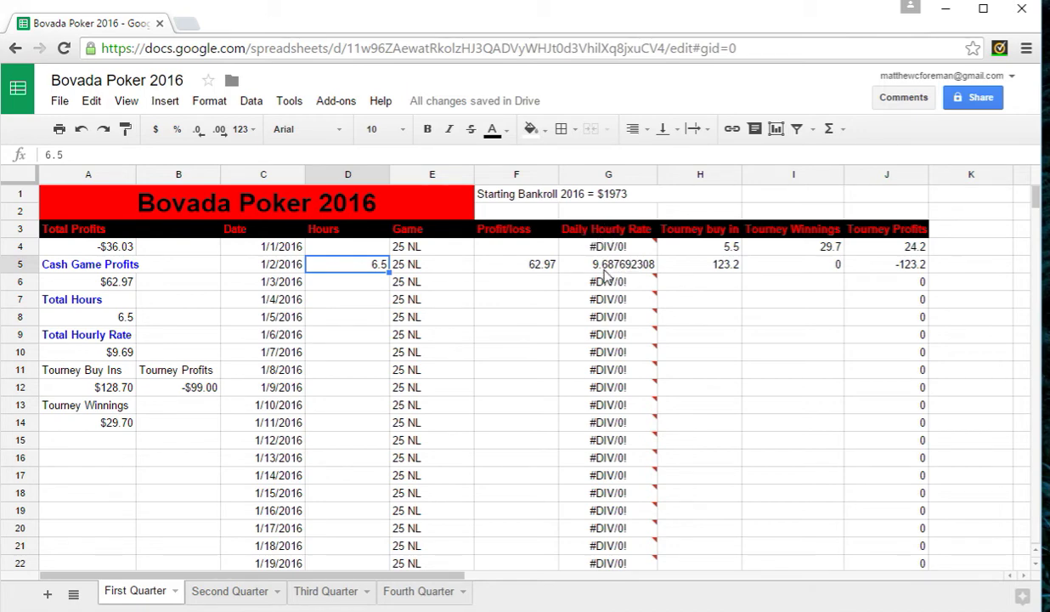
{"action": "left_click", "coordinate": [605, 266]}
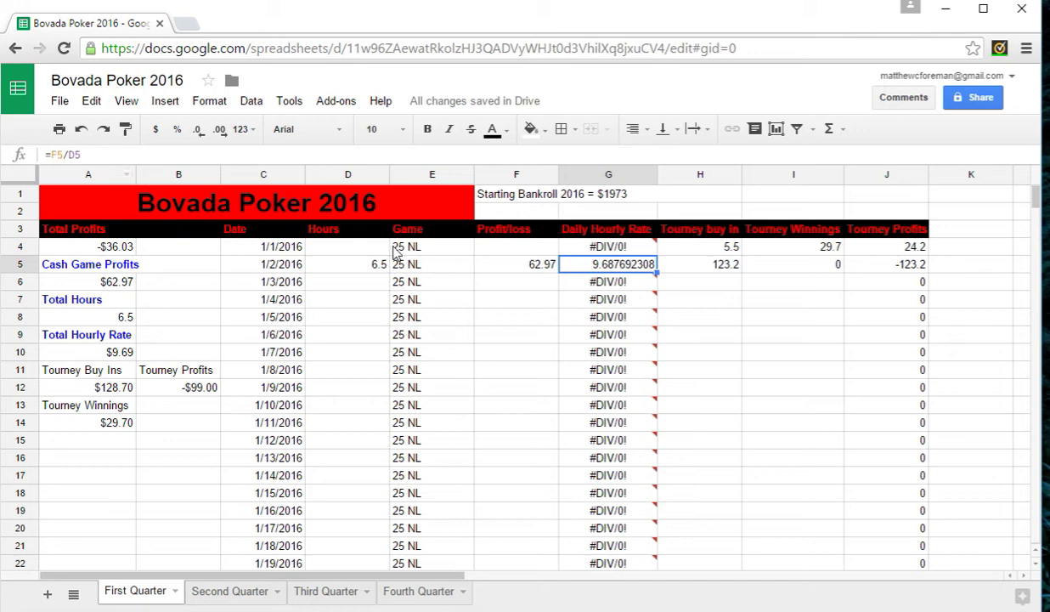
{"action": "left_click", "coordinate": [528, 269]}
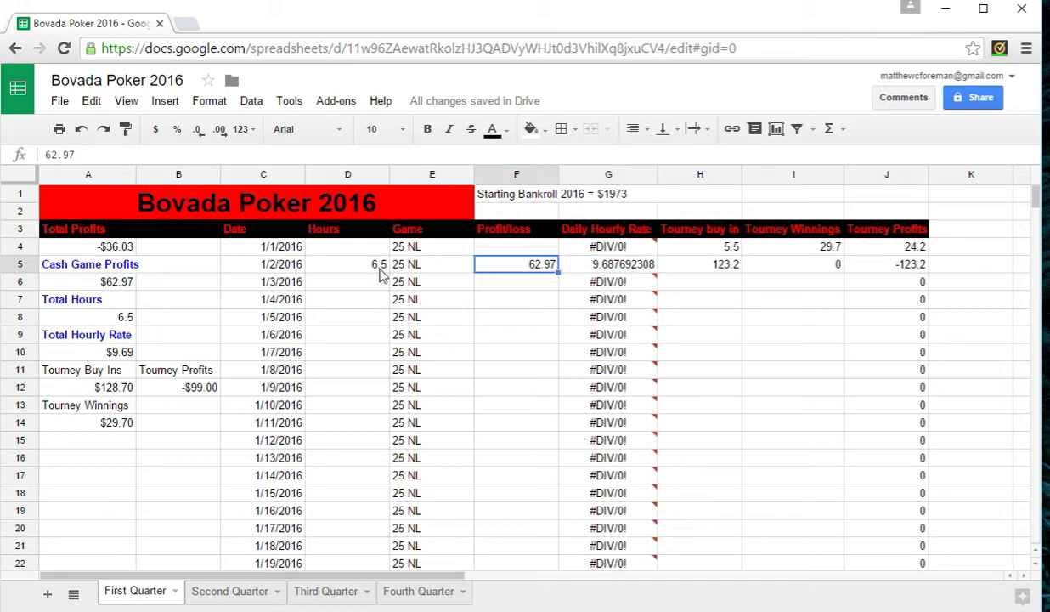
{"action": "left_click", "coordinate": [373, 267]}
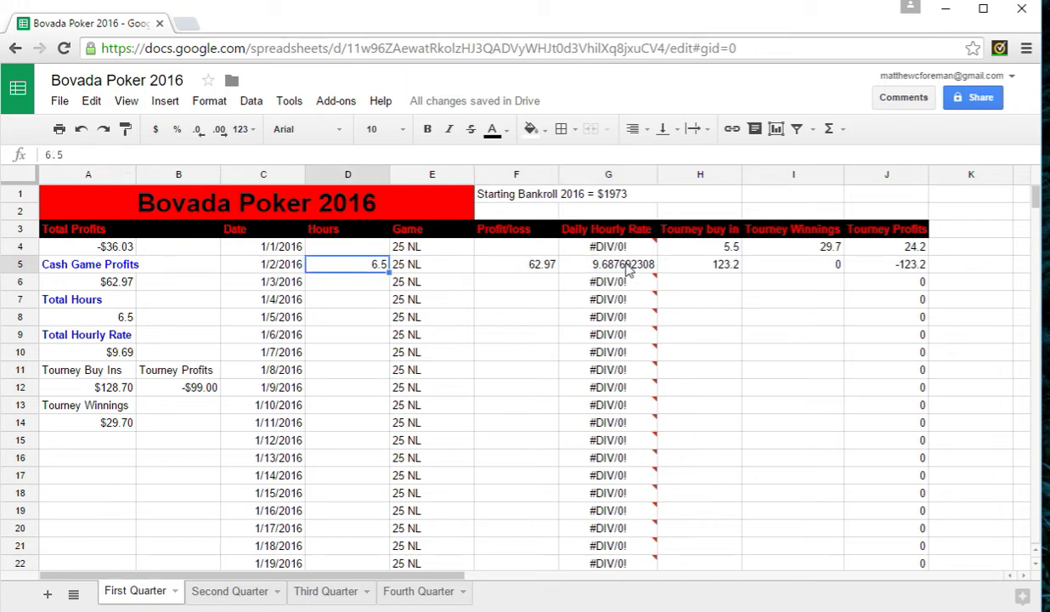
{"action": "left_click", "coordinate": [605, 263]}
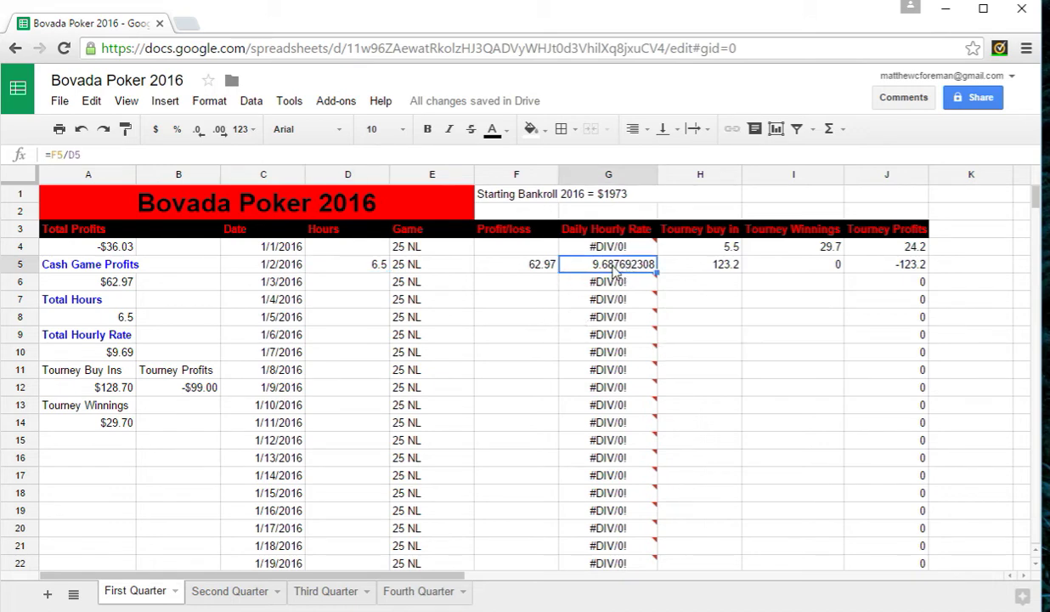
Review the Total Profits, Cash Game Profits, Total Hours and Total Hourly Rate summary formulas.
{"action": "left_click", "coordinate": [95, 248]}
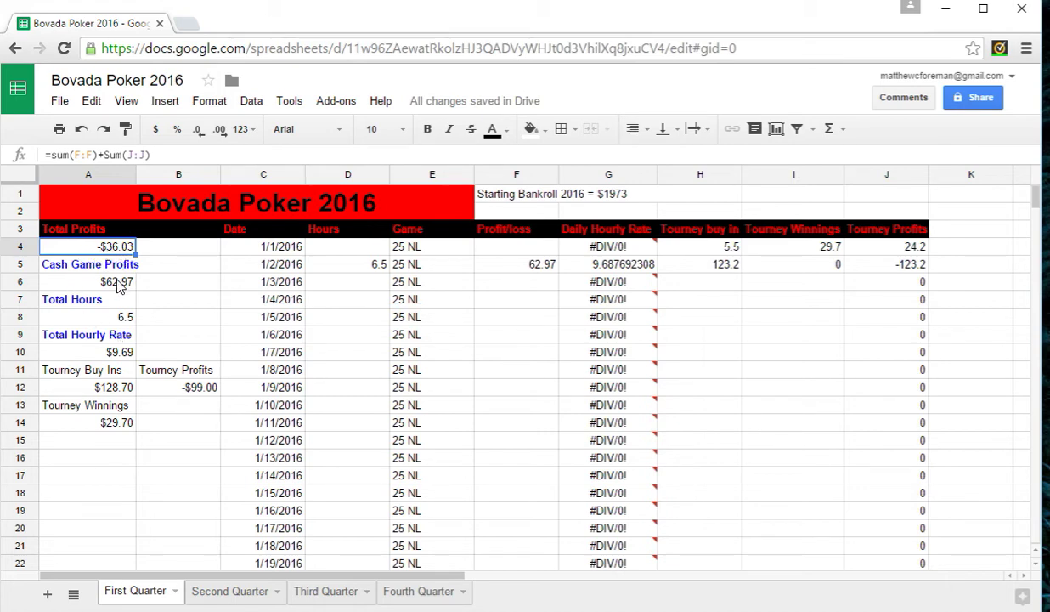
{"action": "left_click", "coordinate": [118, 286]}
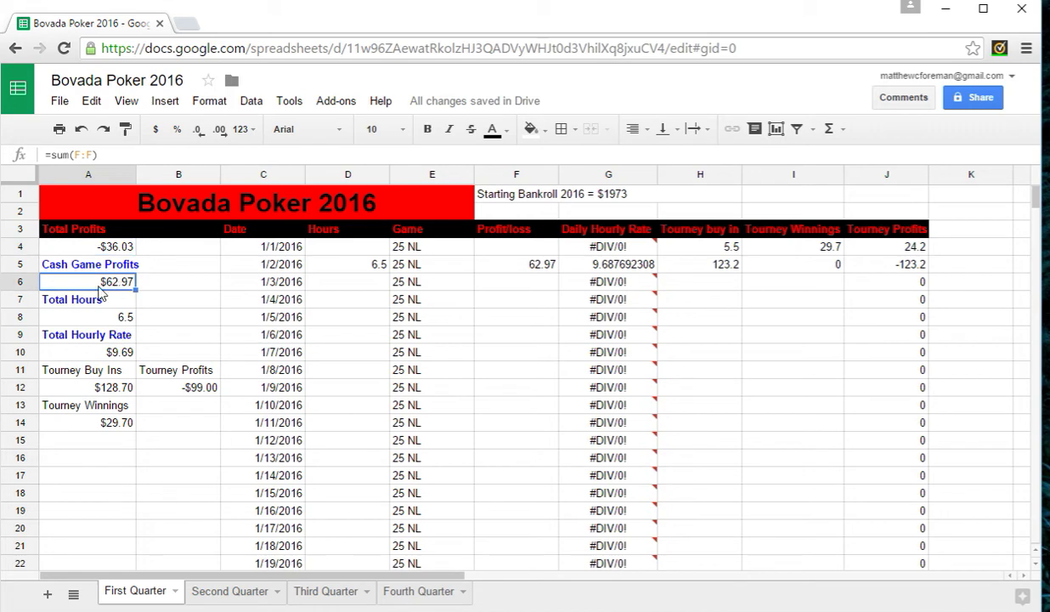
{"action": "left_click", "coordinate": [121, 318]}
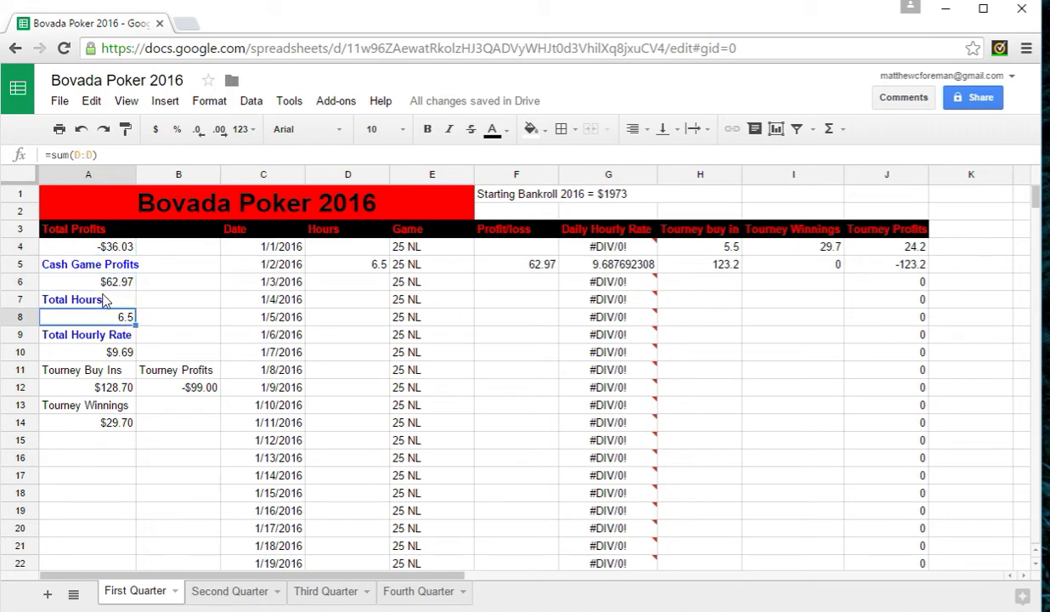
{"action": "left_click", "coordinate": [106, 280]}
{"action": "left_click", "coordinate": [109, 249]}
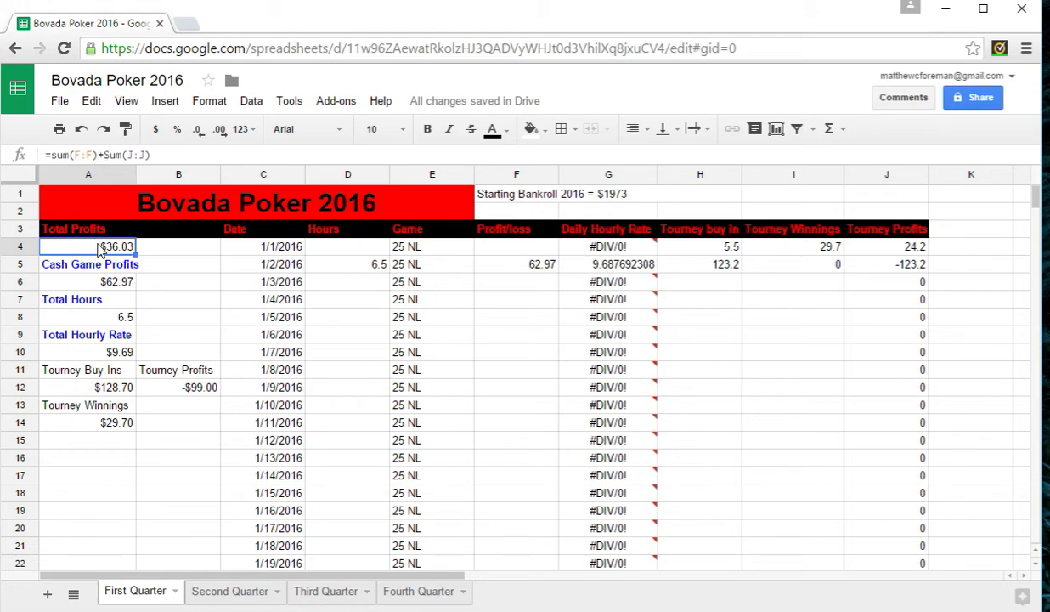
{"action": "left_click", "coordinate": [108, 286]}
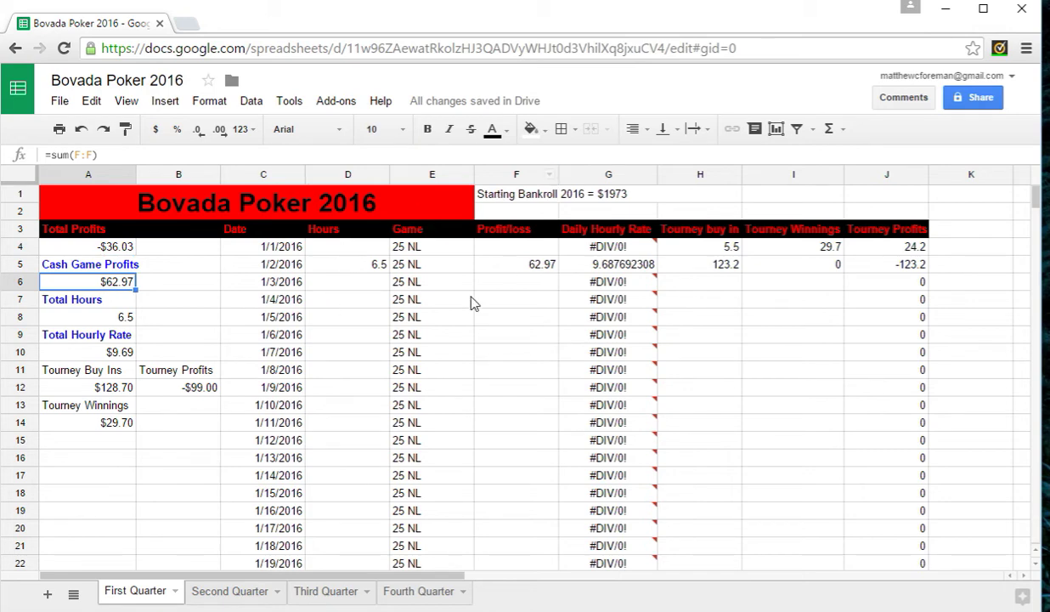
{"action": "left_click", "coordinate": [109, 316]}
{"action": "left_click", "coordinate": [109, 355]}
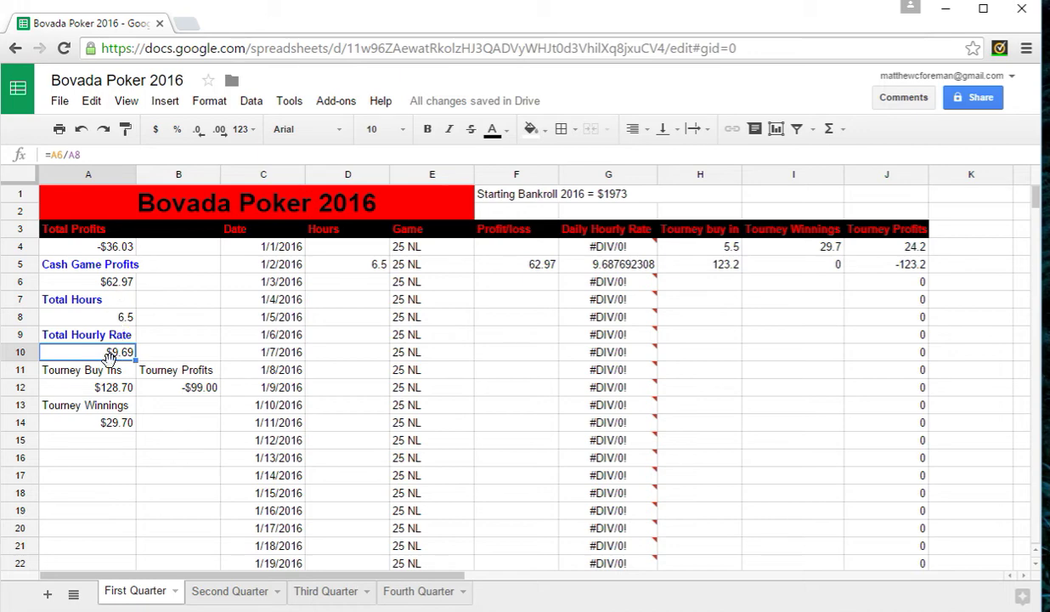
{"action": "left_click", "coordinate": [87, 284]}
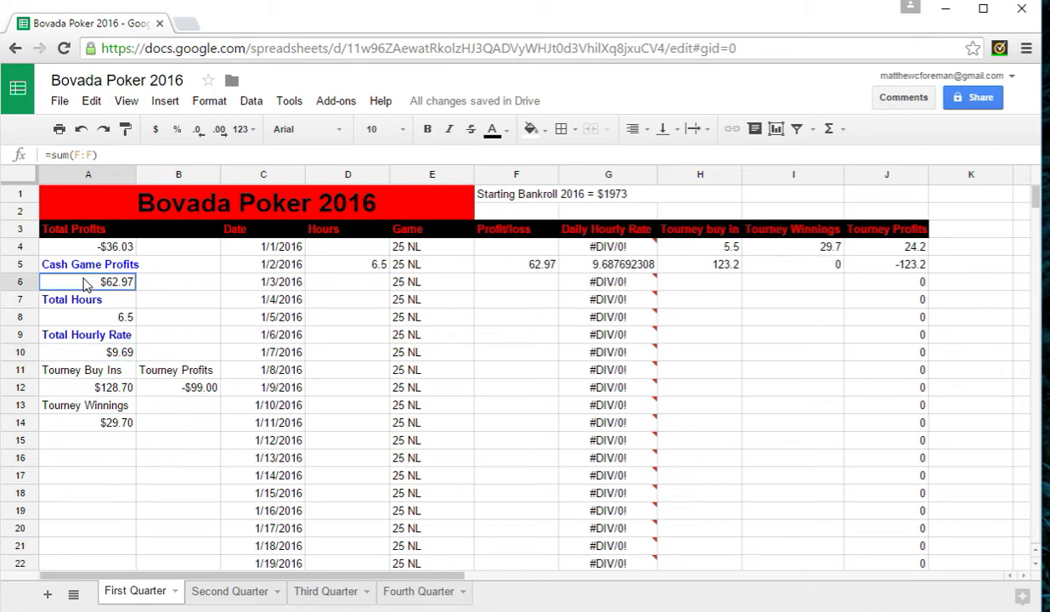
{"action": "left_click", "coordinate": [105, 318]}
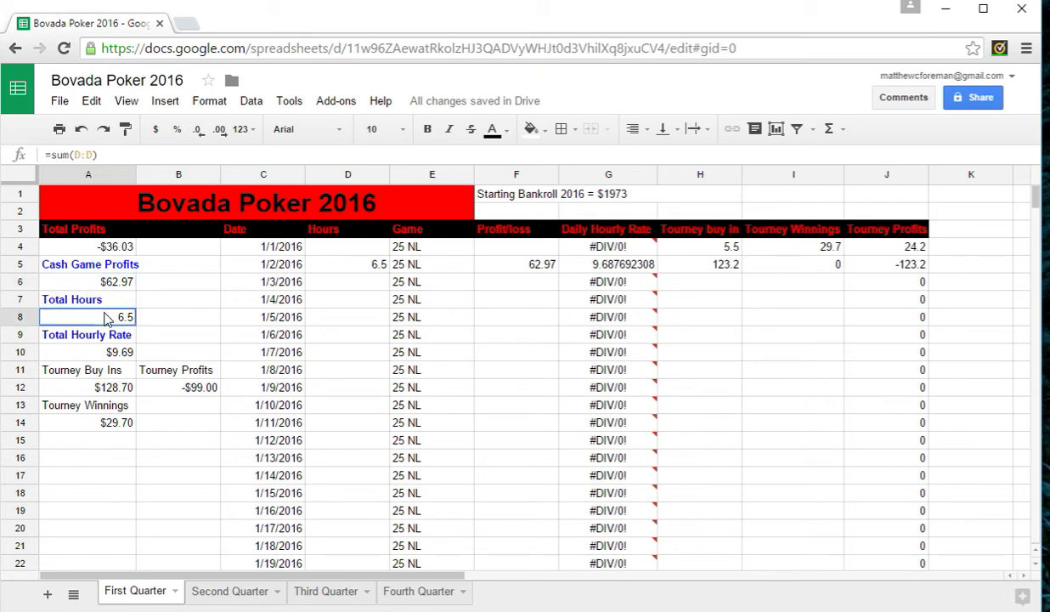
{"action": "left_click", "coordinate": [113, 356]}
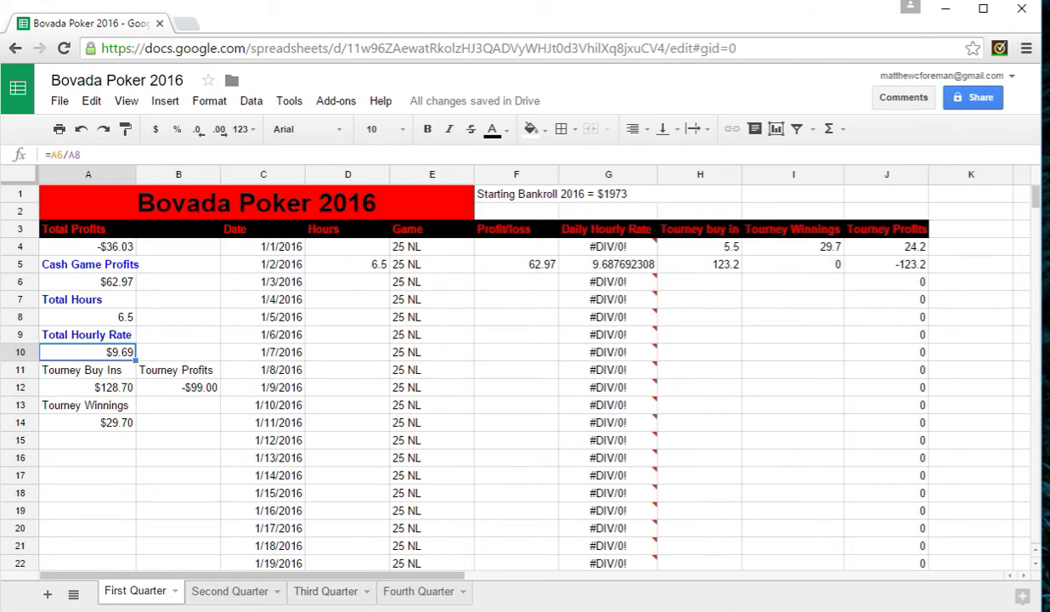
In Bovada, open the account transaction history showing 100 transactions per page.
{"action": "left_click", "coordinate": [346, 611]}
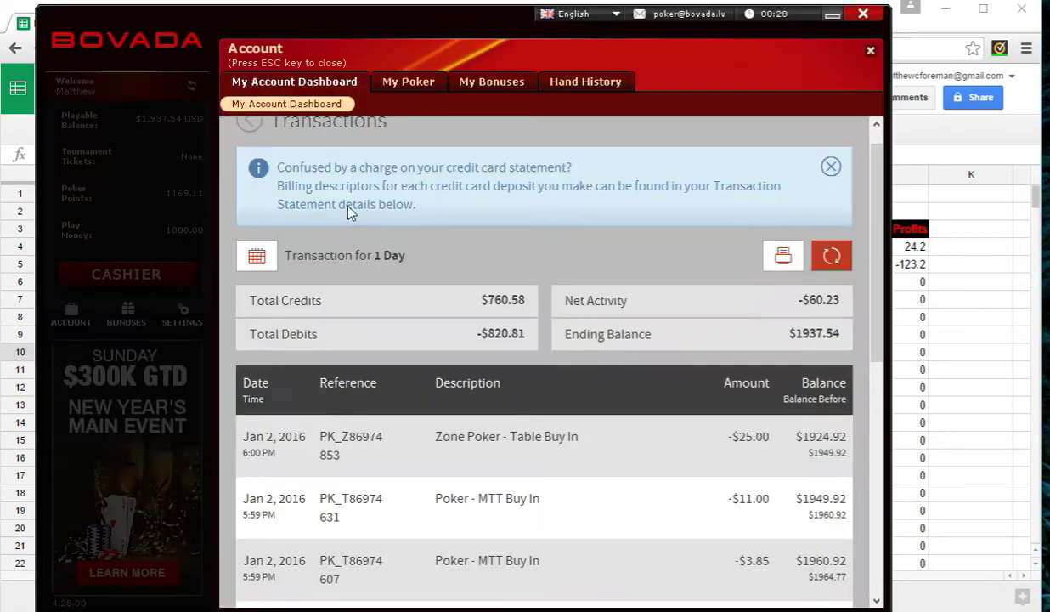
{"action": "left_click", "coordinate": [870, 51]}
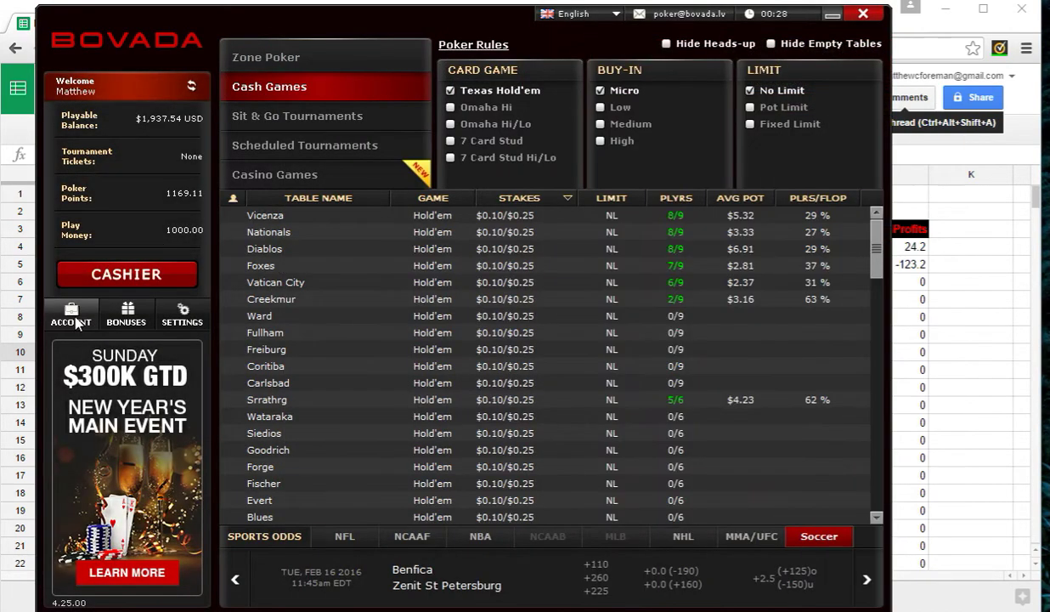
{"action": "left_click", "coordinate": [73, 316]}
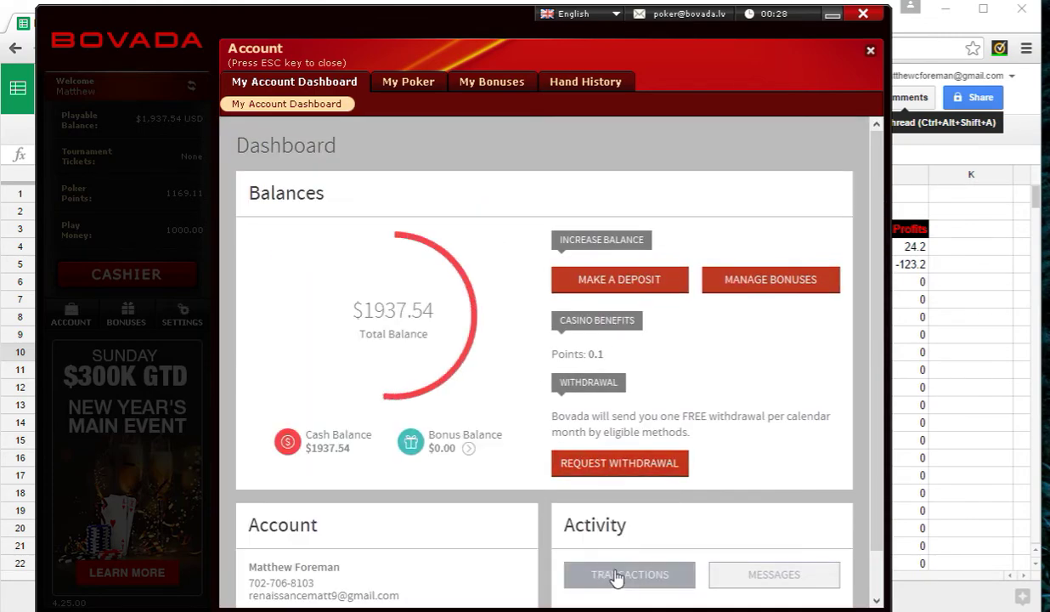
{"action": "left_click", "coordinate": [602, 582]}
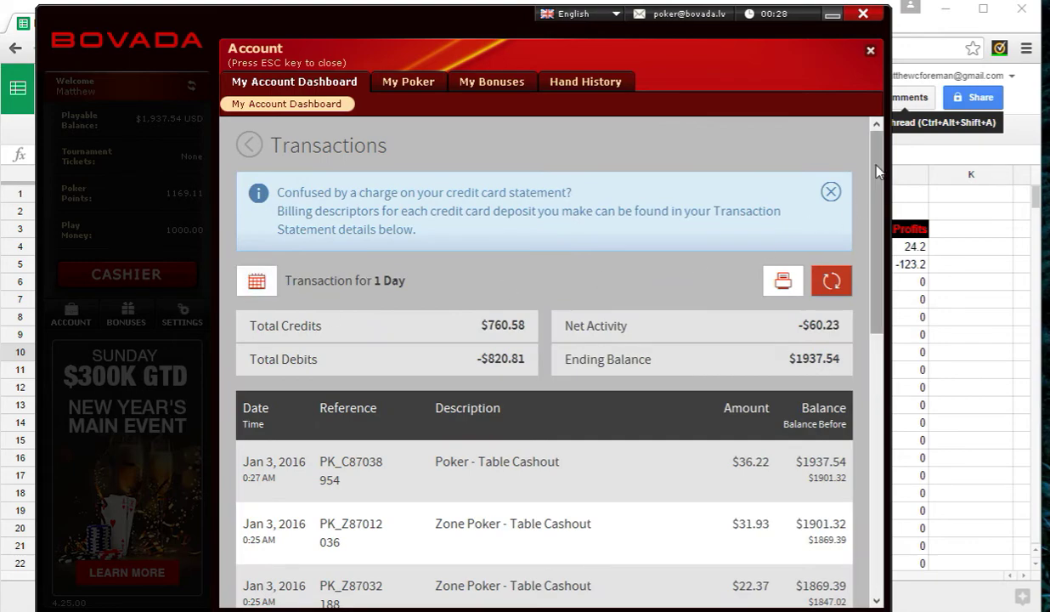
{"action": "left_click_drag", "start_coordinate": [875, 235], "coordinate": [882, 445]}
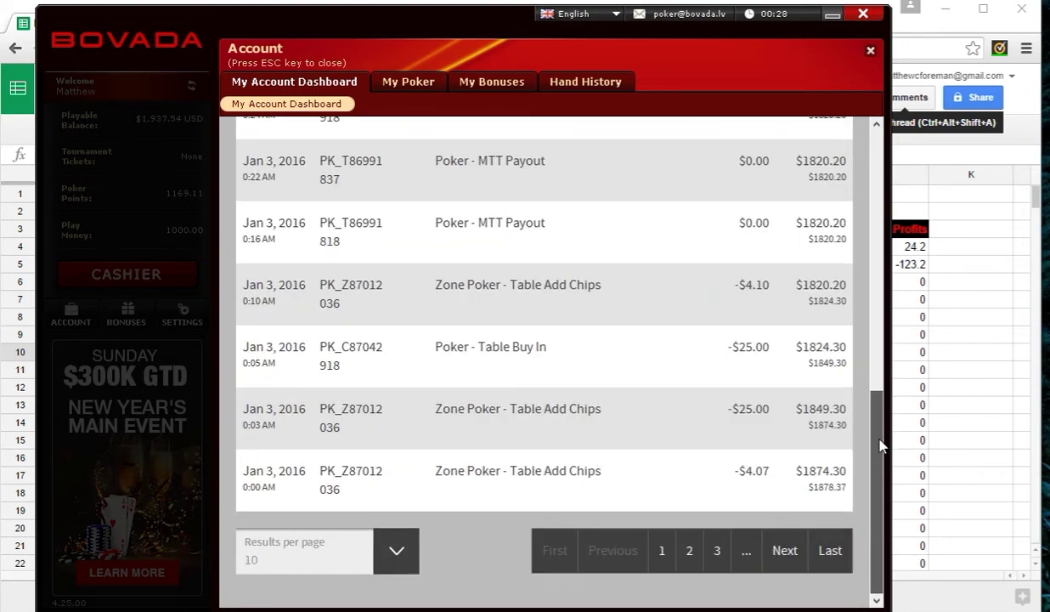
{"action": "left_click", "coordinate": [391, 548]}
{"action": "left_click", "coordinate": [261, 584]}
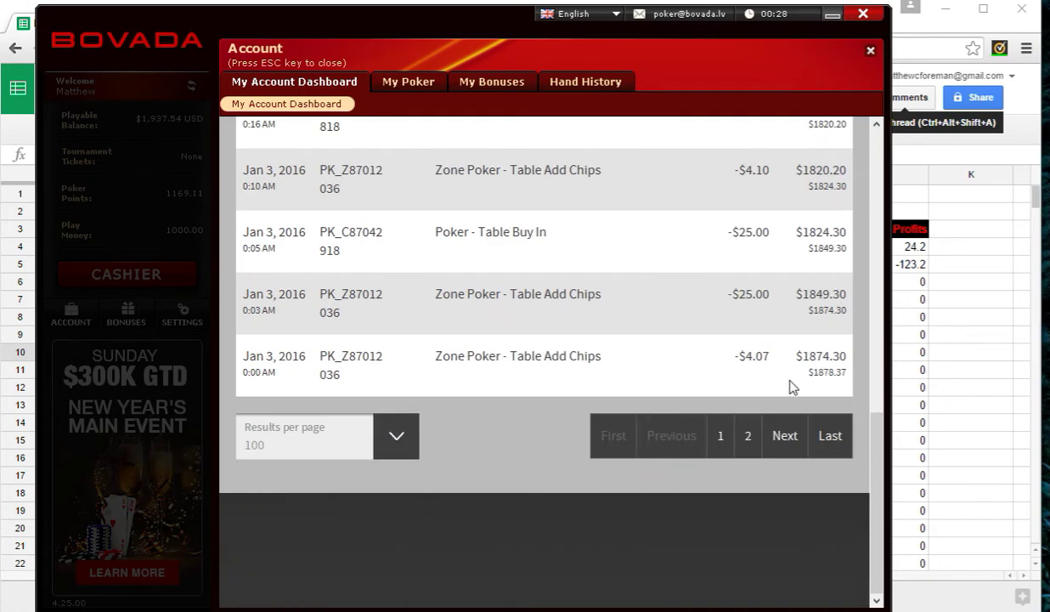
View the second page of transactions, then return to the spreadsheet.
{"action": "left_click", "coordinate": [747, 436]}
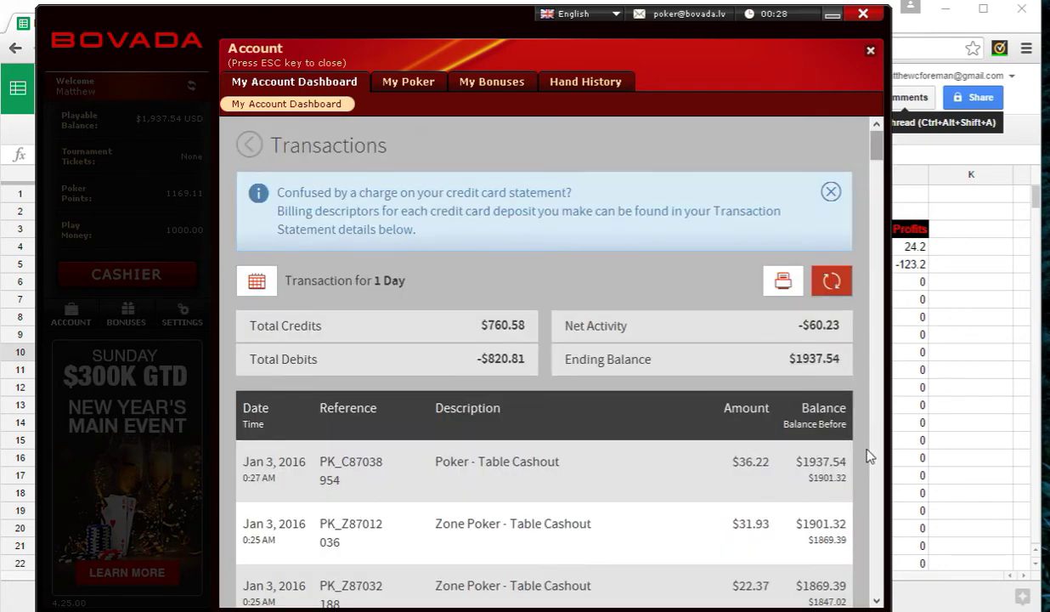
{"action": "scroll", "coordinate": [868, 456], "scroll_direction": "down", "scroll_amount": 15}
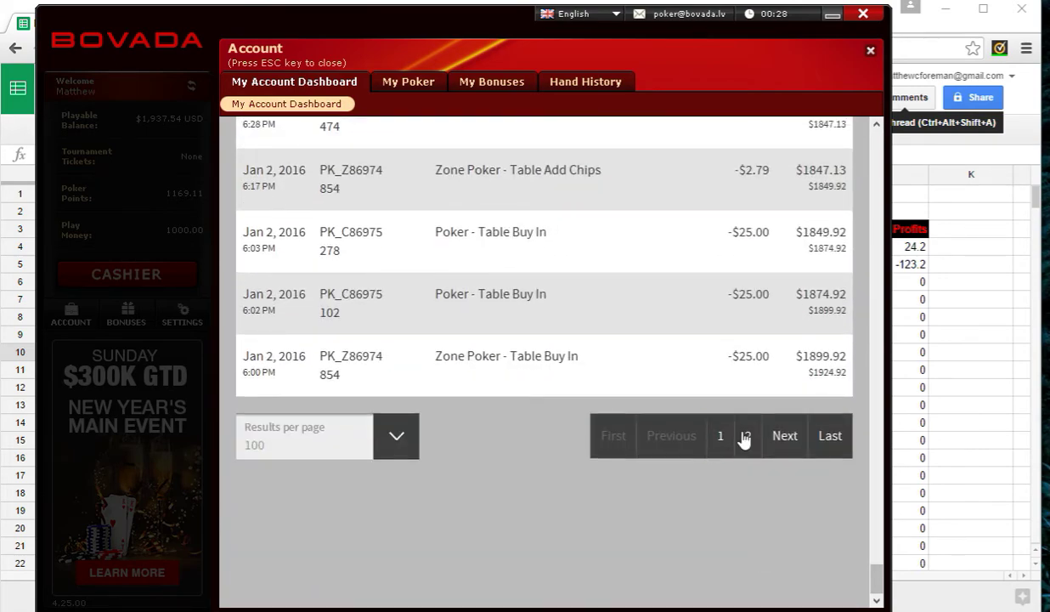
{"action": "left_click", "coordinate": [745, 436]}
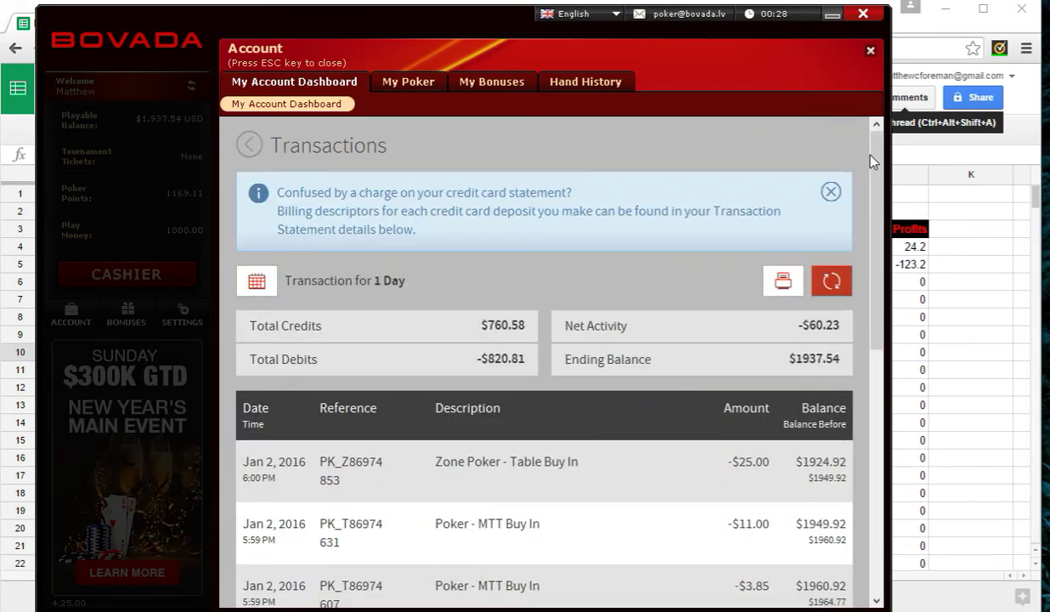
{"action": "left_click_drag", "start_coordinate": [871, 158], "coordinate": [862, 443]}
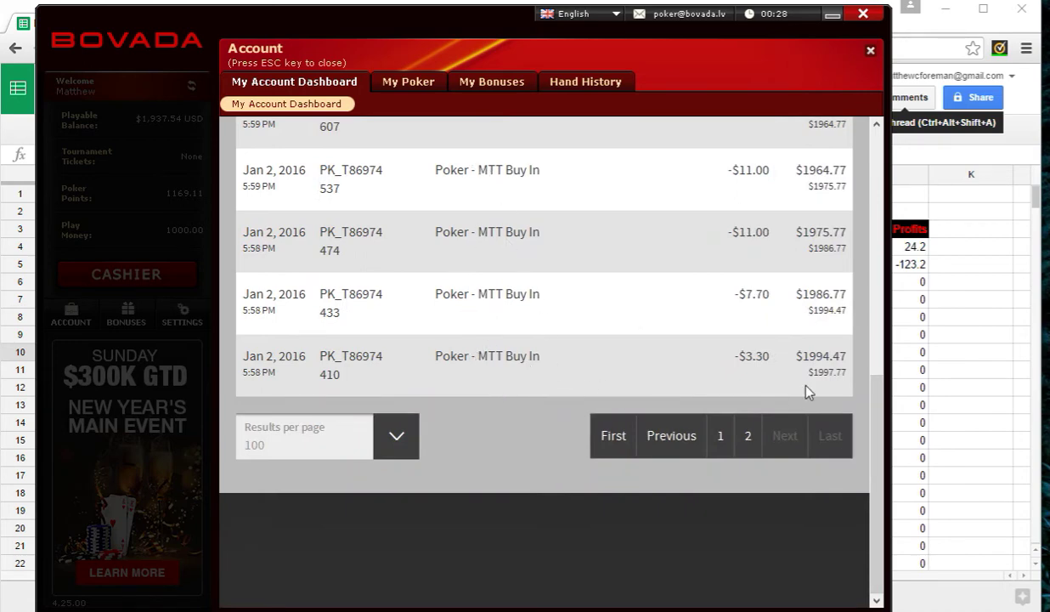
{"action": "left_click_drag", "start_coordinate": [875, 478], "coordinate": [874, 351]}
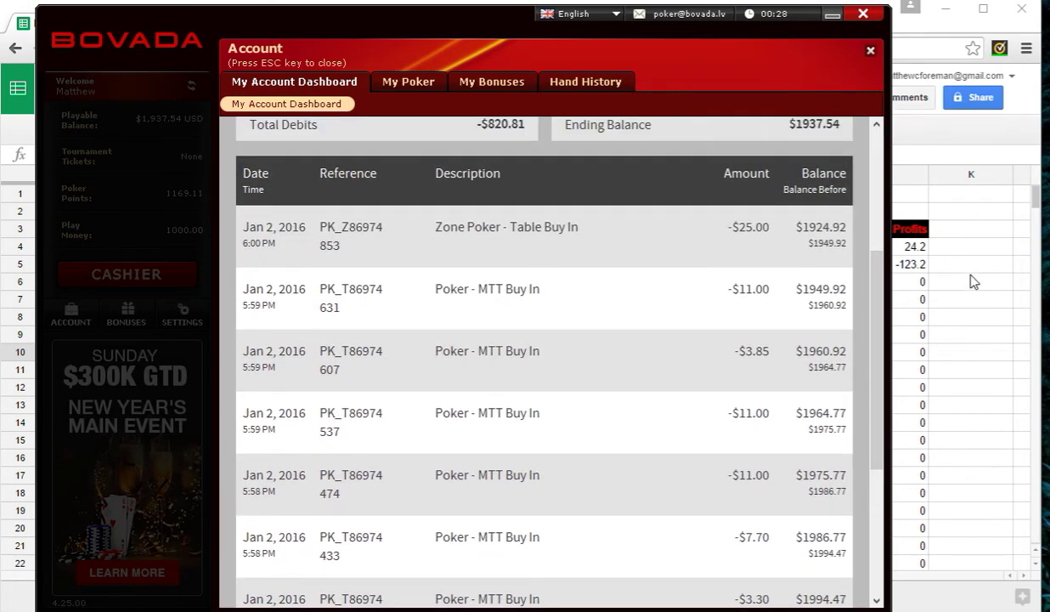
{"action": "left_click", "coordinate": [940, 281]}
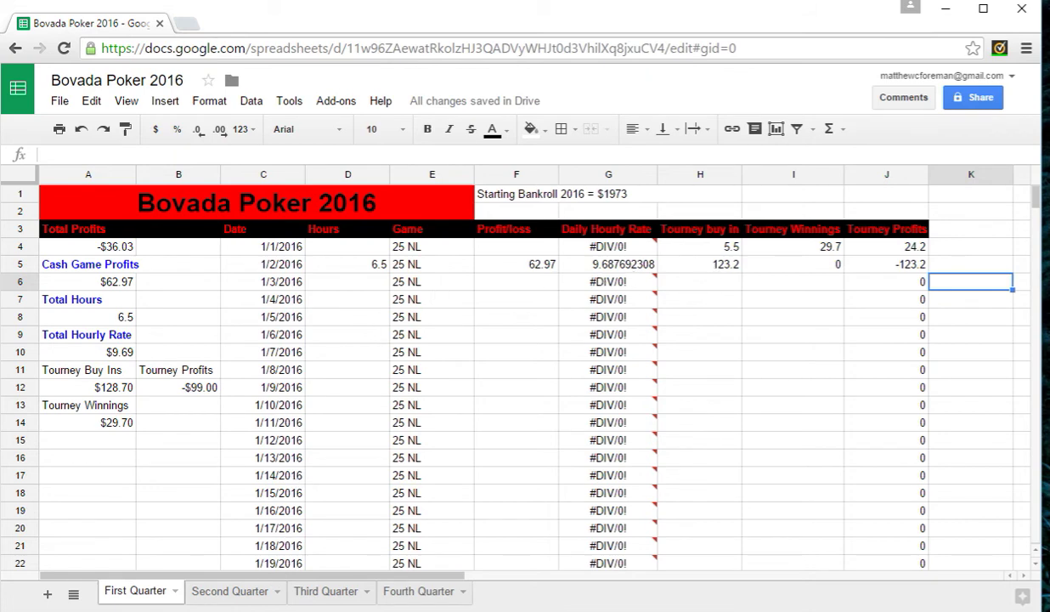
Glance back at the Bovada transactions and move the active cell toward L5.
{"action": "key", "text": "alt+Tab"}
{"action": "key", "text": "alt+Tab"}
{"action": "key", "text": "Up"}
{"action": "key", "text": "Right"}
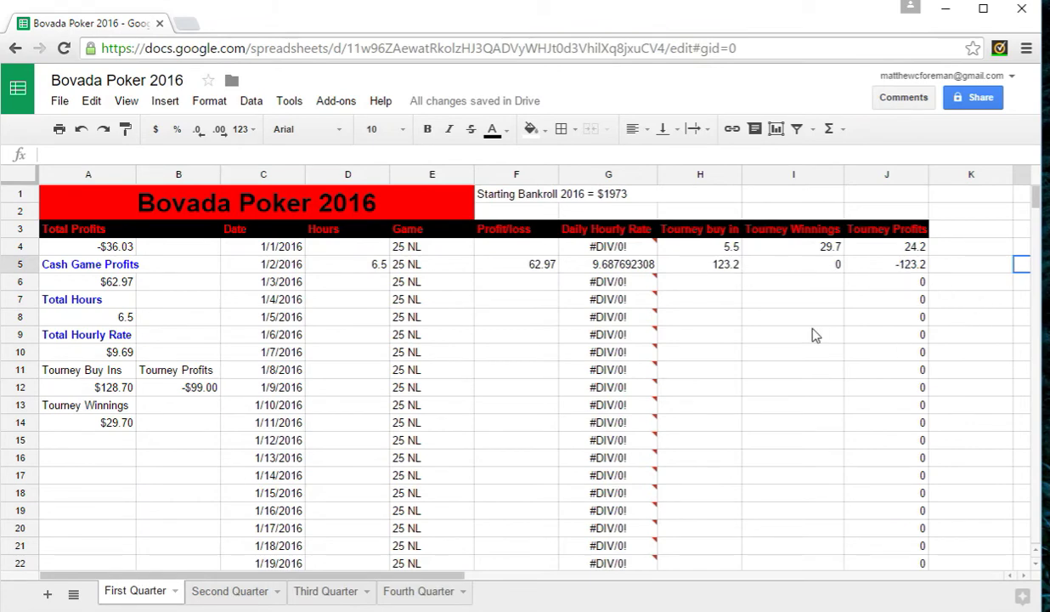
Scroll to the last January 2 transactions and place Calculator over the list.
{"action": "key", "text": "alt+Tab"}
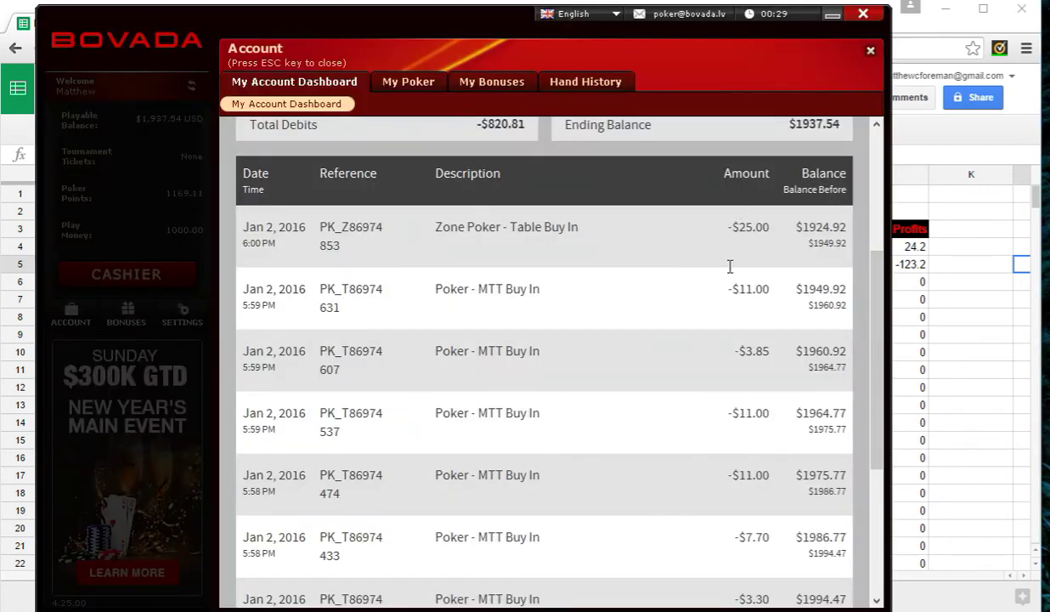
{"action": "scroll", "coordinate": [731, 323], "scroll_direction": "down", "scroll_amount": 1}
{"action": "scroll", "coordinate": [738, 361], "scroll_direction": "down", "scroll_amount": 2}
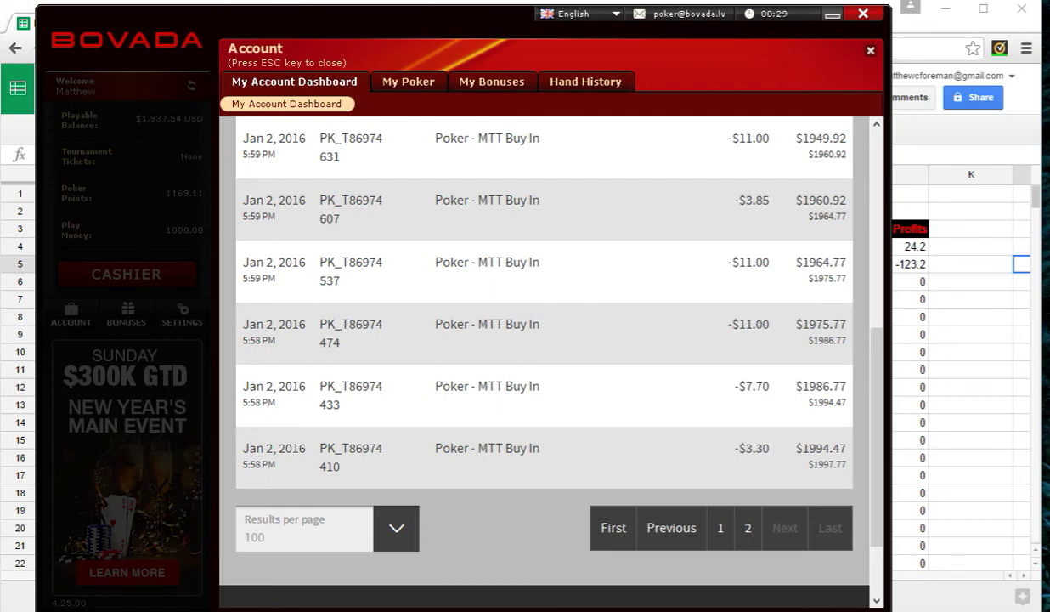
{"action": "left_click_drag", "start_coordinate": [818, 115], "coordinate": [513, 57]}
Start a number in Calculator and clear the mistaken entry.
{"action": "left_click", "coordinate": [485, 404]}
{"action": "double_click", "coordinate": [604, 322]}
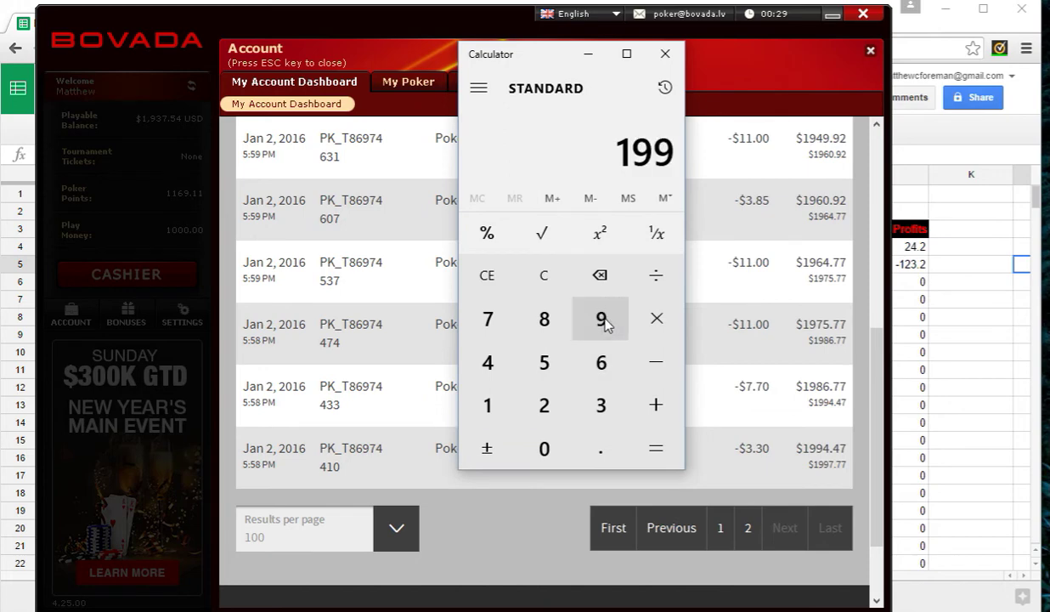
{"action": "left_click", "coordinate": [604, 323]}
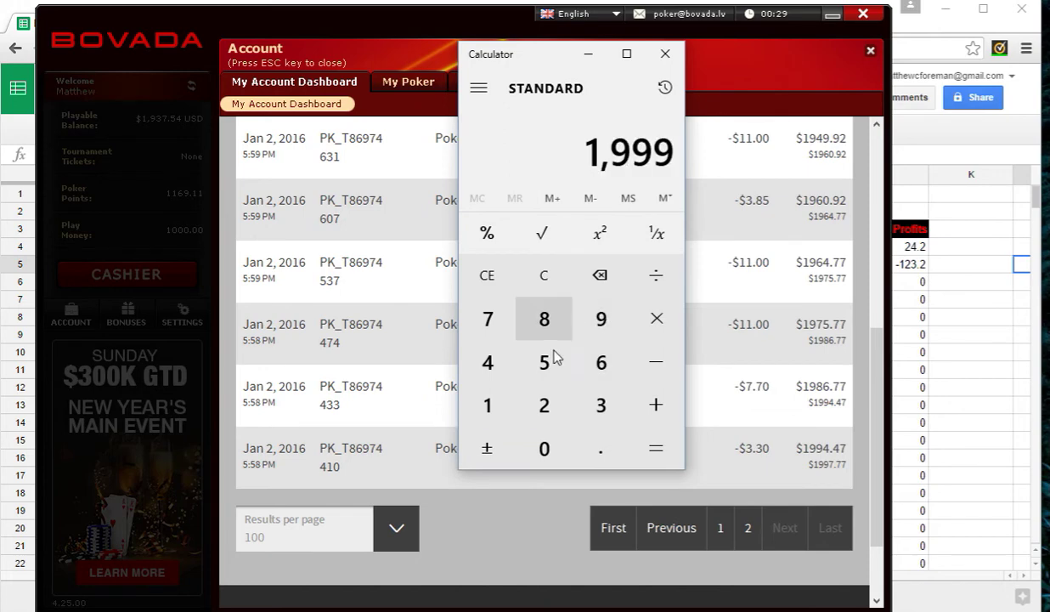
{"action": "left_click", "coordinate": [513, 275]}
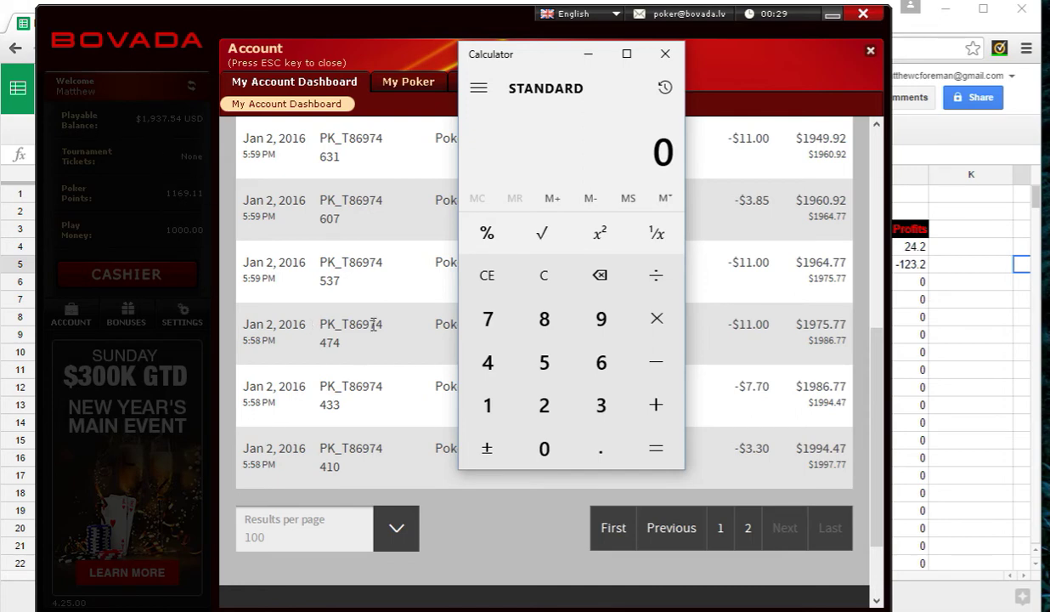
Add 1937.54 and 123.2 in Calculator, giving 2060.74.
{"action": "left_click", "coordinate": [490, 414]}
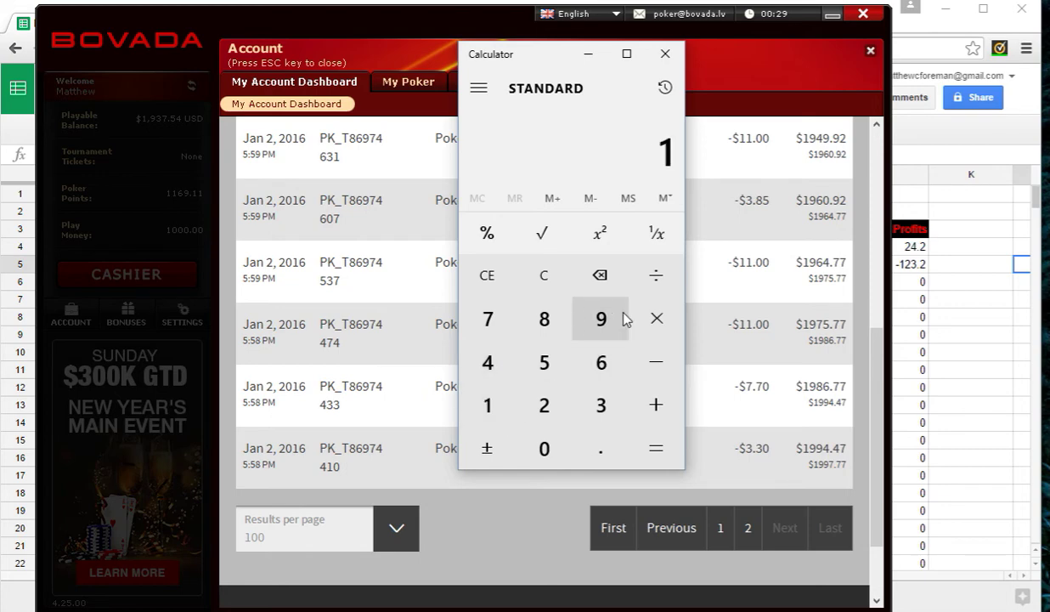
{"action": "left_click", "coordinate": [602, 314]}
{"action": "left_click", "coordinate": [587, 402]}
{"action": "left_click", "coordinate": [488, 319]}
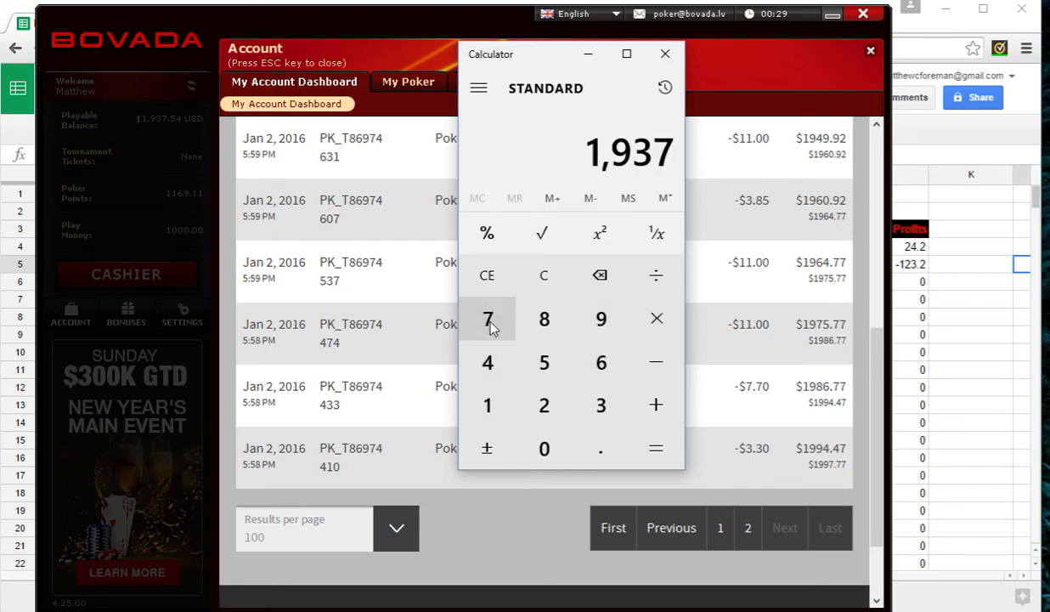
{"action": "left_click", "coordinate": [598, 447]}
{"action": "left_click", "coordinate": [546, 371]}
{"action": "left_click", "coordinate": [493, 367]}
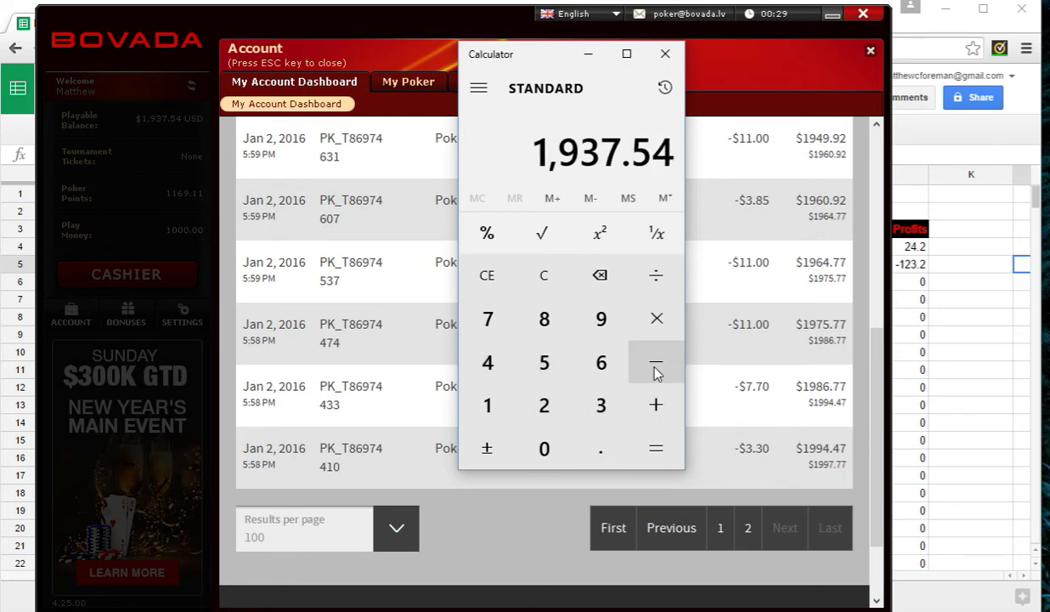
{"action": "left_click", "coordinate": [656, 404]}
{"action": "type", "text": "123.2"}
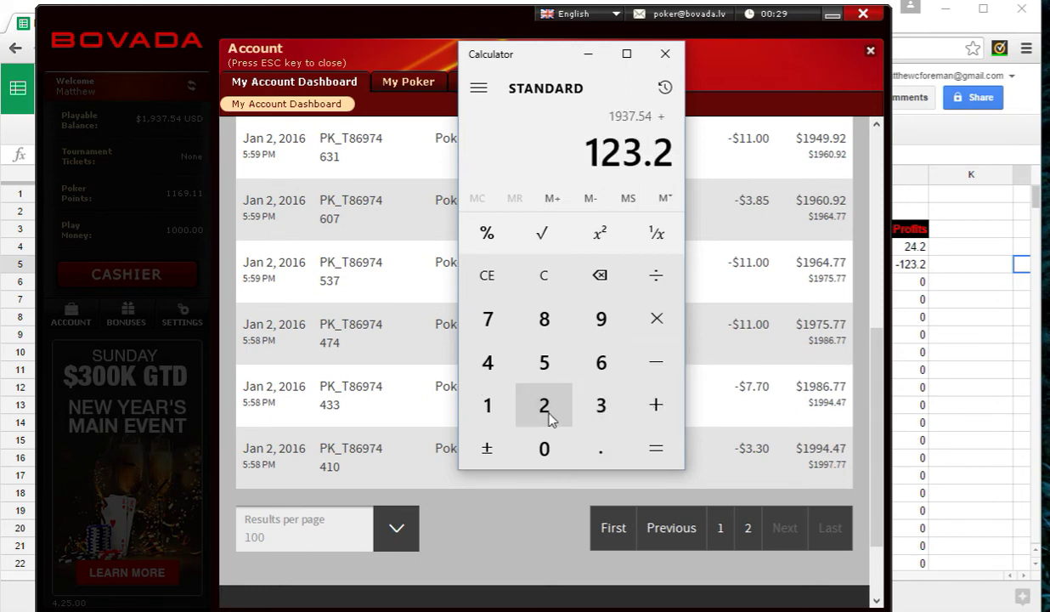
{"action": "left_click", "coordinate": [651, 451]}
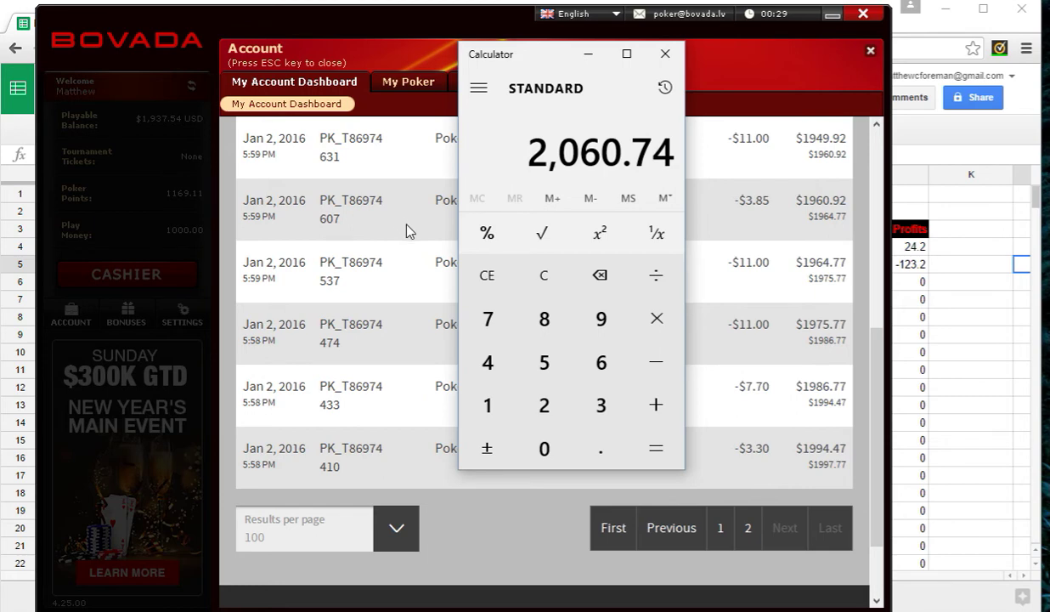
Subtract 1997.77 to get the 62.97 profit, then return to the spreadsheet.
{"action": "left_click", "coordinate": [653, 367]}
{"action": "left_click", "coordinate": [489, 408]}
{"action": "double_click", "coordinate": [595, 327]}
{"action": "left_click", "coordinate": [488, 321]}
{"action": "left_click", "coordinate": [601, 448]}
{"action": "left_click", "coordinate": [489, 324]}
{"action": "left_click", "coordinate": [488, 327]}
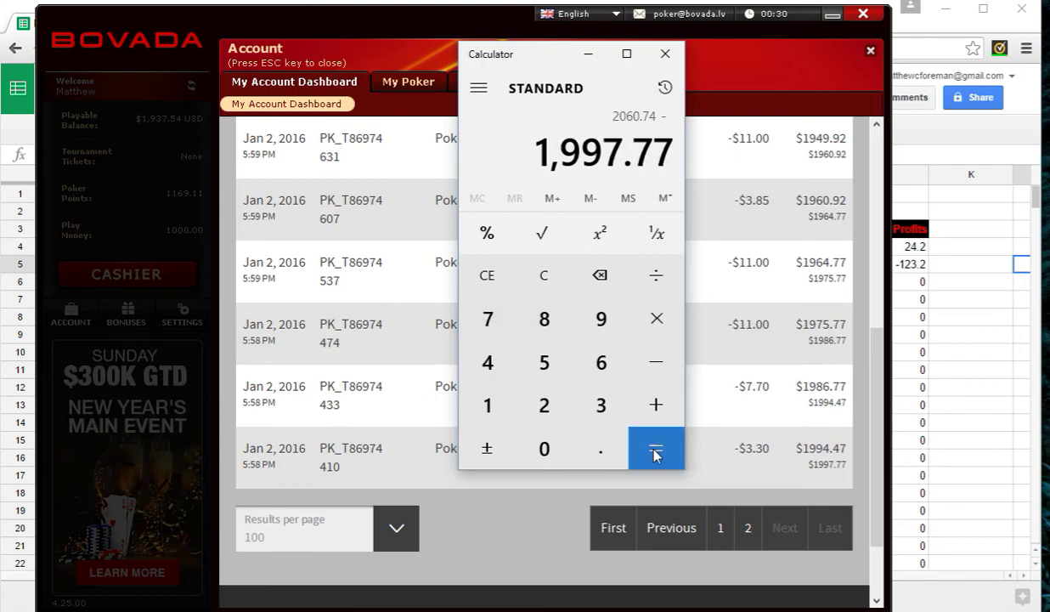
{"action": "left_click", "coordinate": [656, 448]}
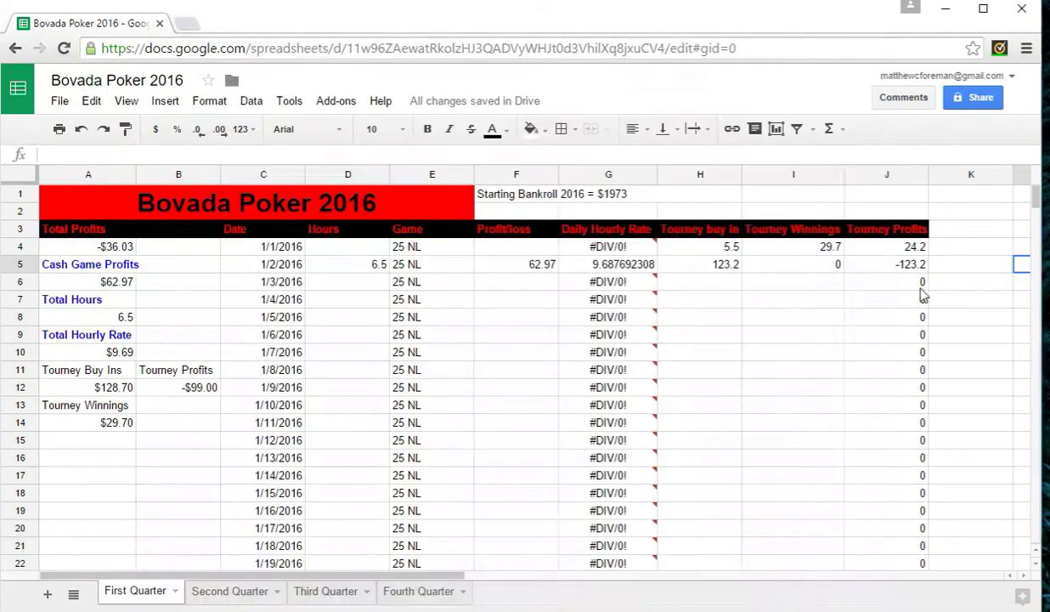
{"action": "left_click", "coordinate": [931, 284]}
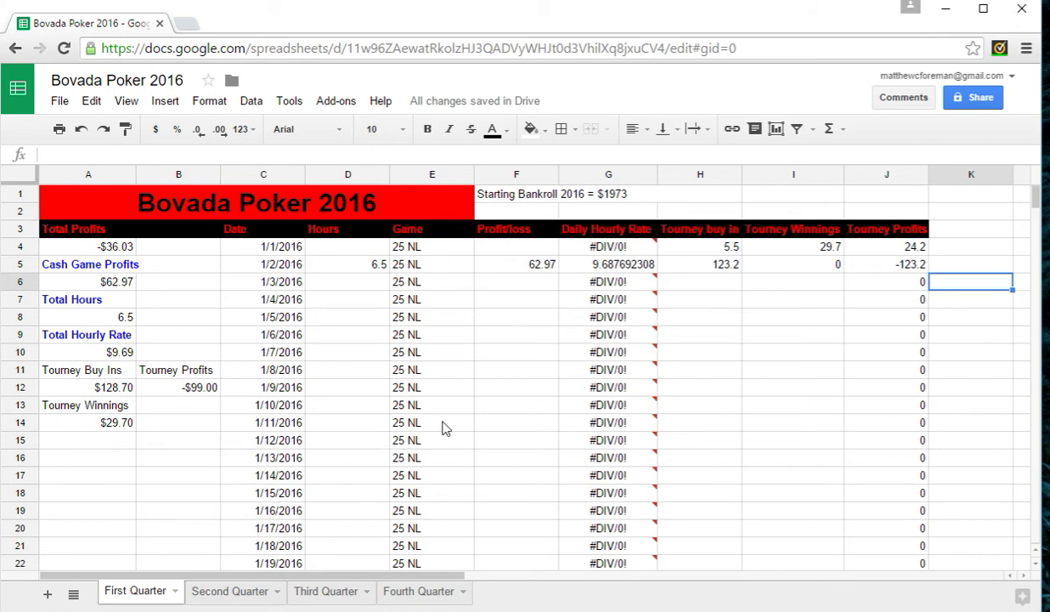
Bring the Bovada transaction summary with the $1937.54 ending balance to the front.
{"action": "left_click", "coordinate": [154, 611]}
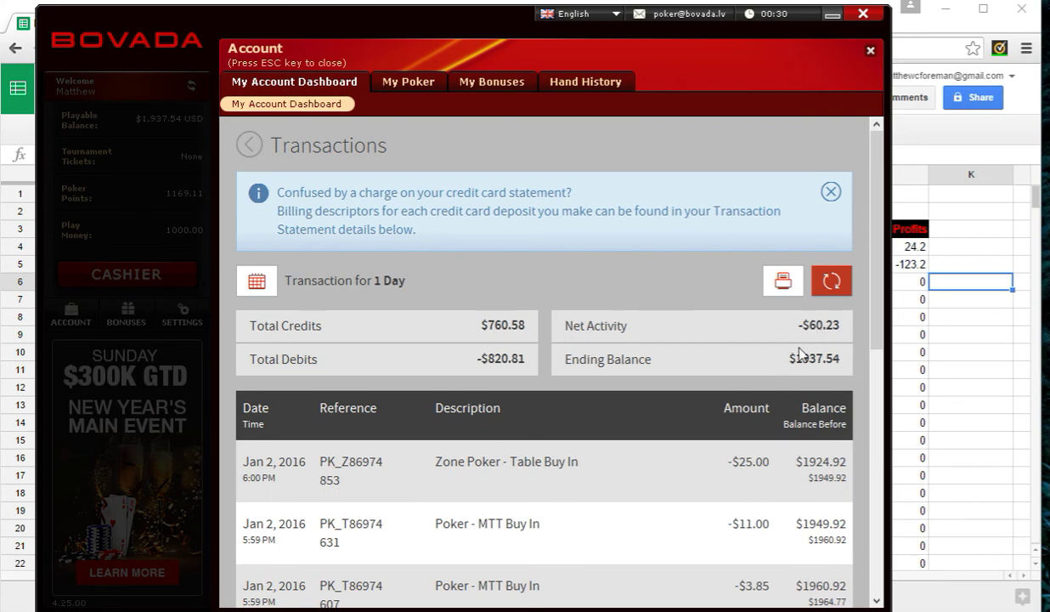
{"action": "left_click", "coordinate": [869, 51]}
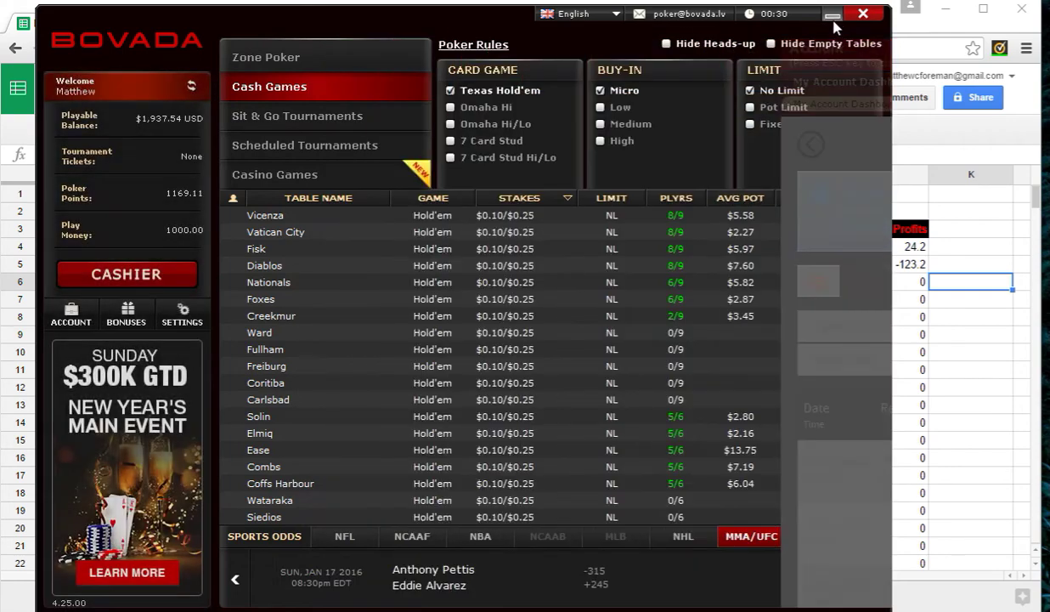
{"action": "left_click", "coordinate": [833, 13]}
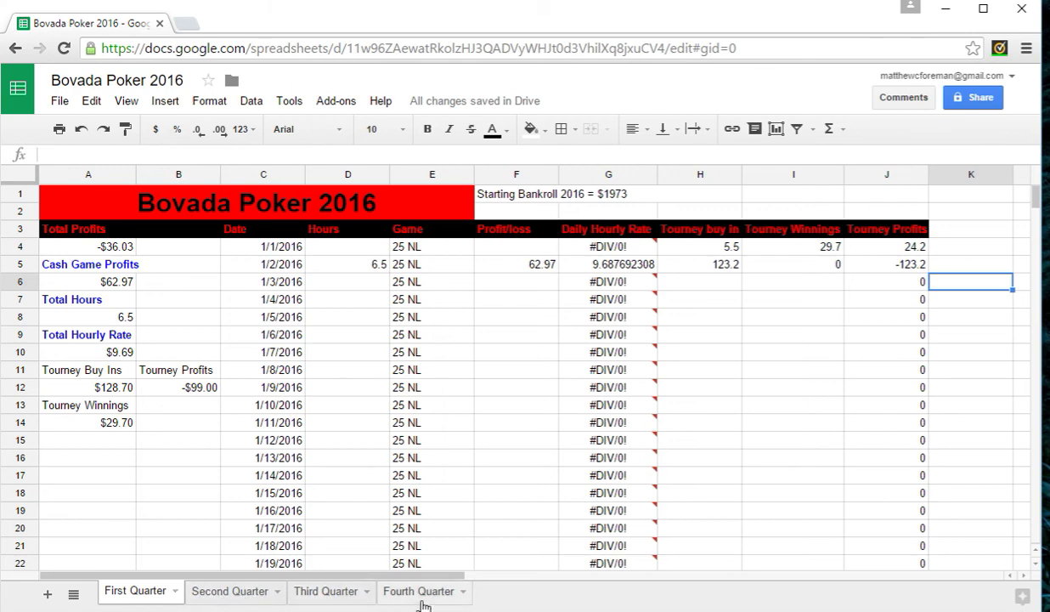
Show the Second Quarter sheet starting at 4/1/2016, with the tab menus dismissed unchanged.
{"action": "right_click", "coordinate": [131, 581]}
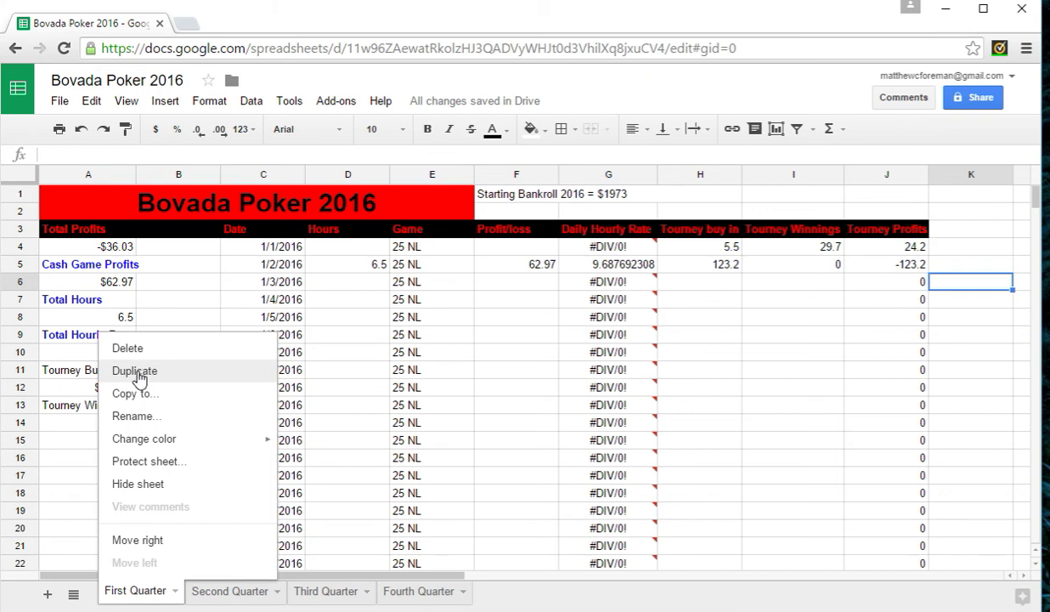
{"action": "left_click", "coordinate": [142, 260]}
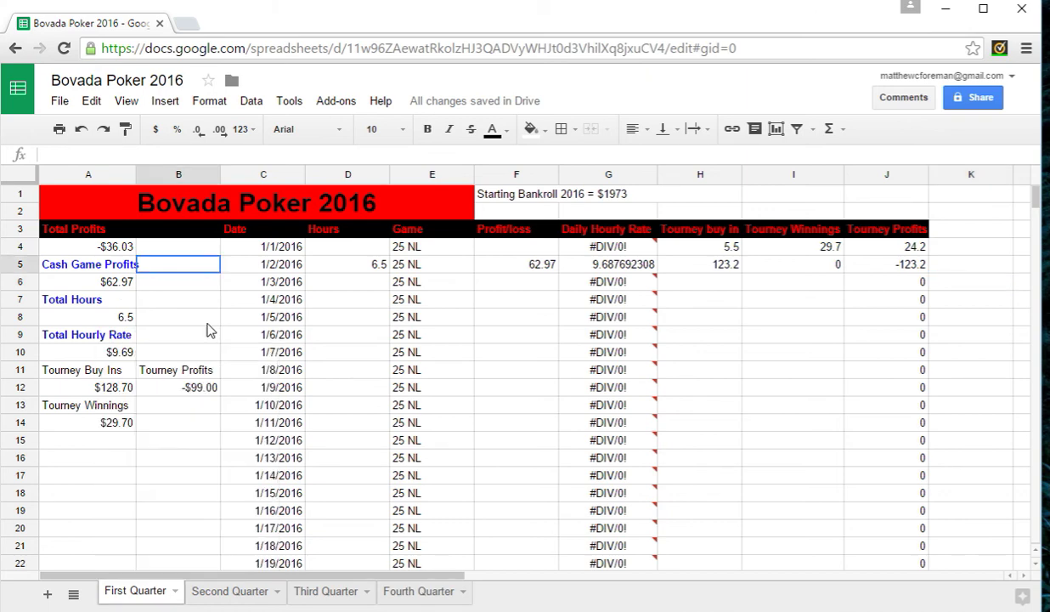
{"action": "left_click", "coordinate": [223, 592]}
{"action": "right_click", "coordinate": [222, 593]}
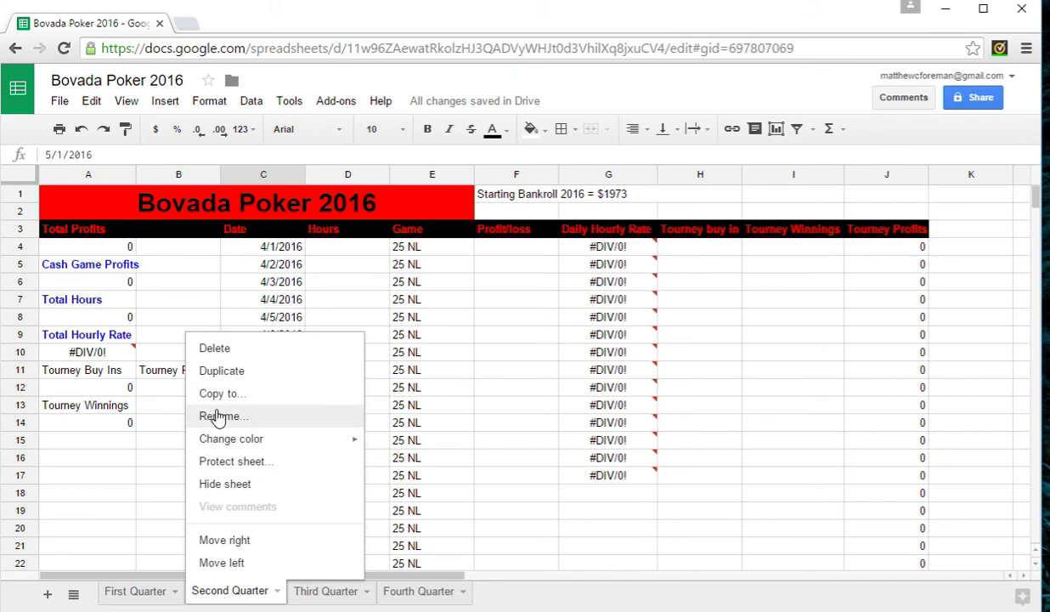
{"action": "left_click", "coordinate": [90, 424]}
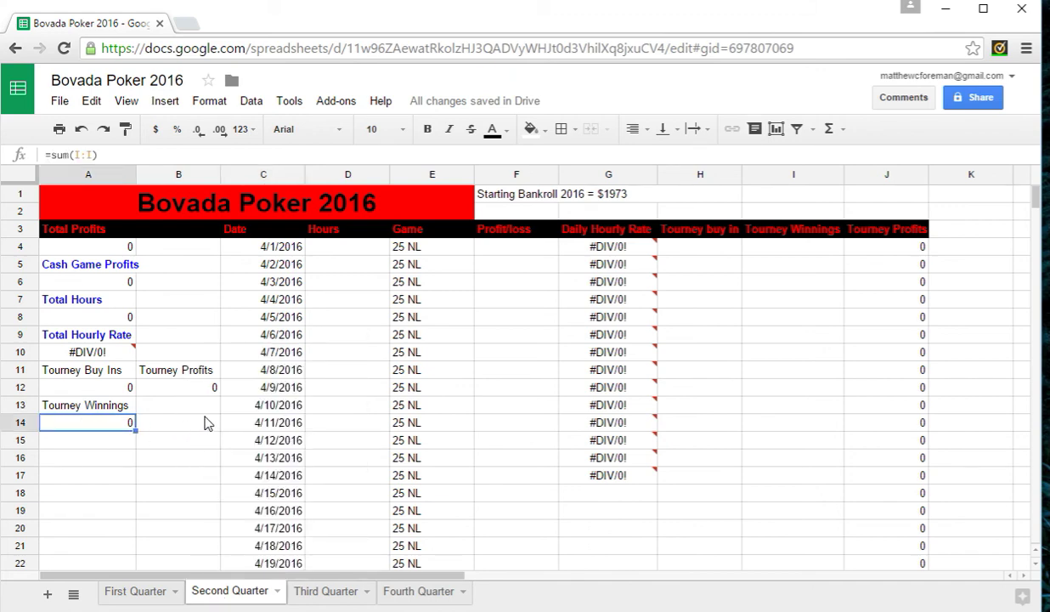